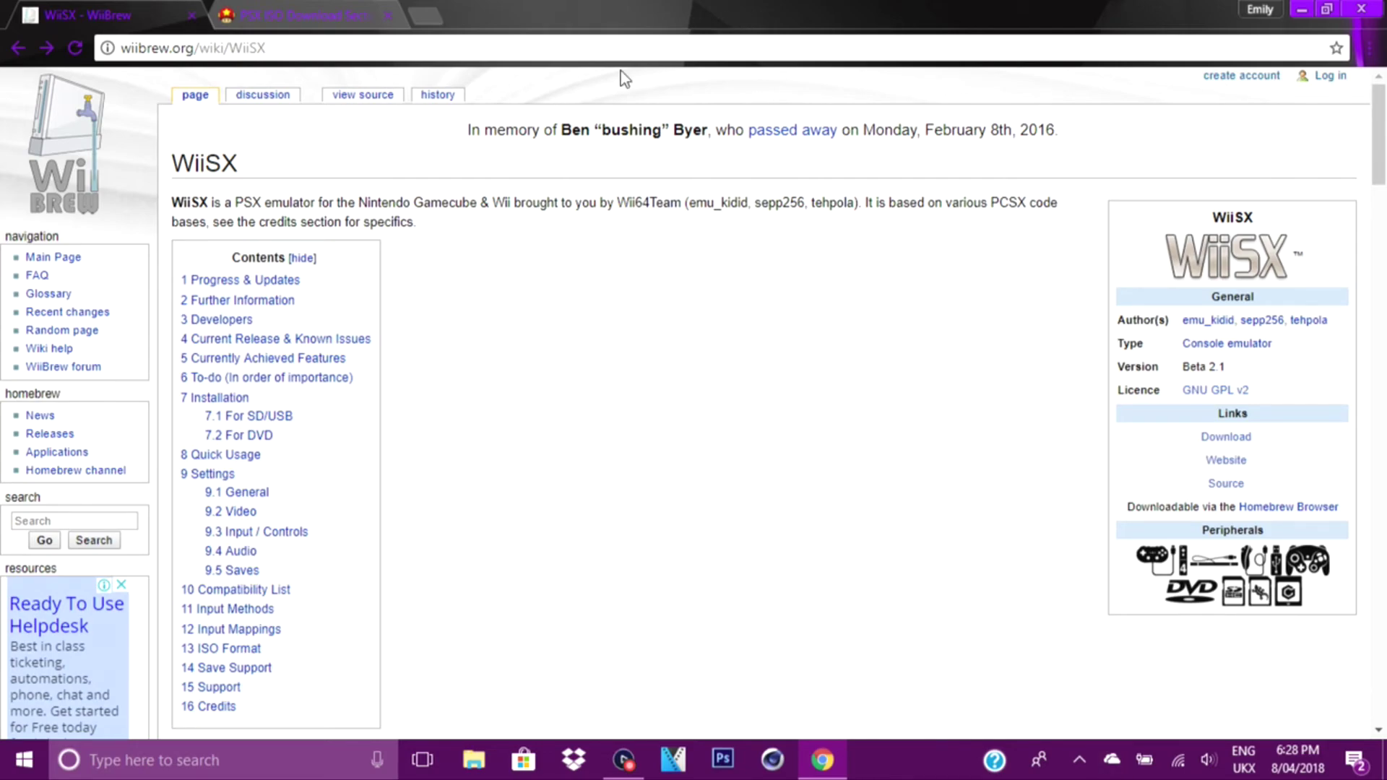
From the pcsxgc project's Google Code Archive downloads list, download WiiSX-beta2.1.zip
left_click(1226, 437)
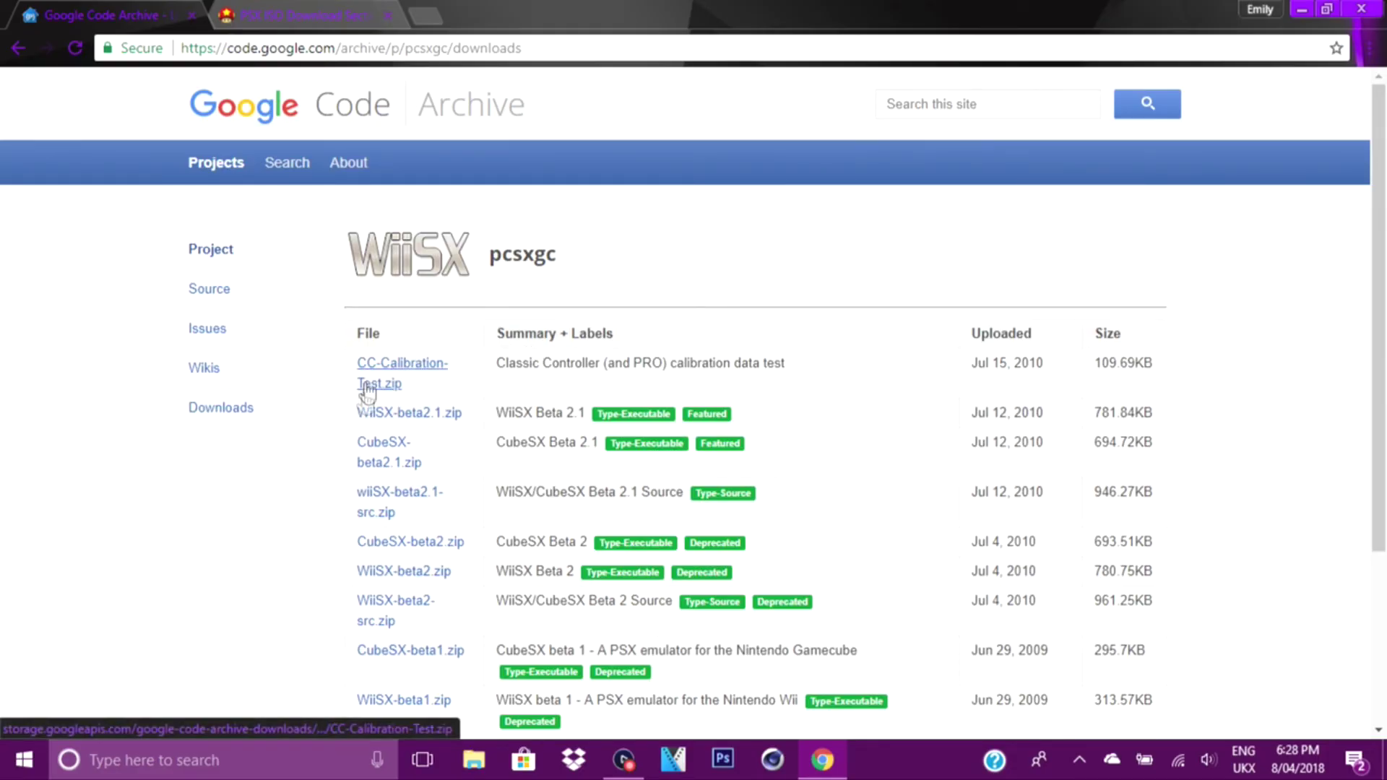
left_click(432, 414)
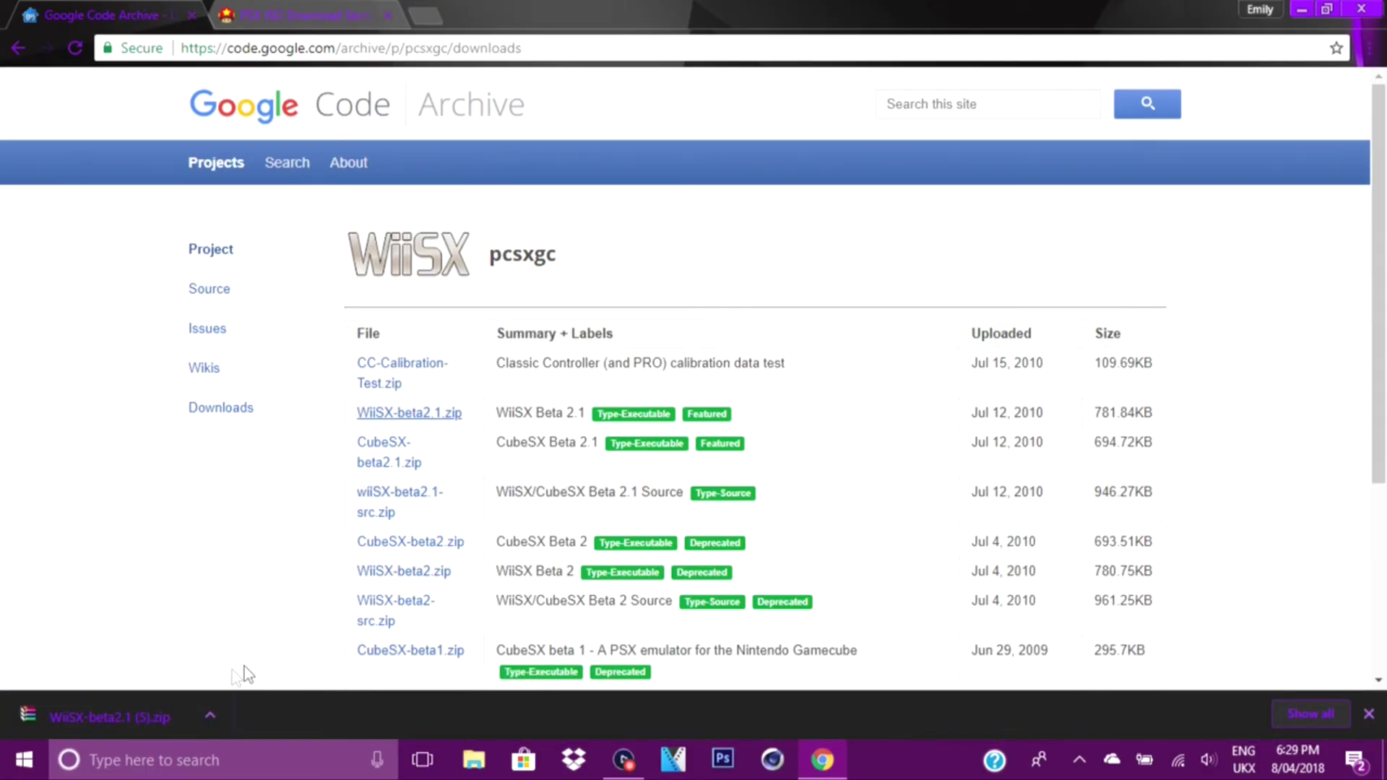
Open the Crash Bandicoot [U] page from PSX ISO Top Downloads and jump to its download links
left_click(296, 13)
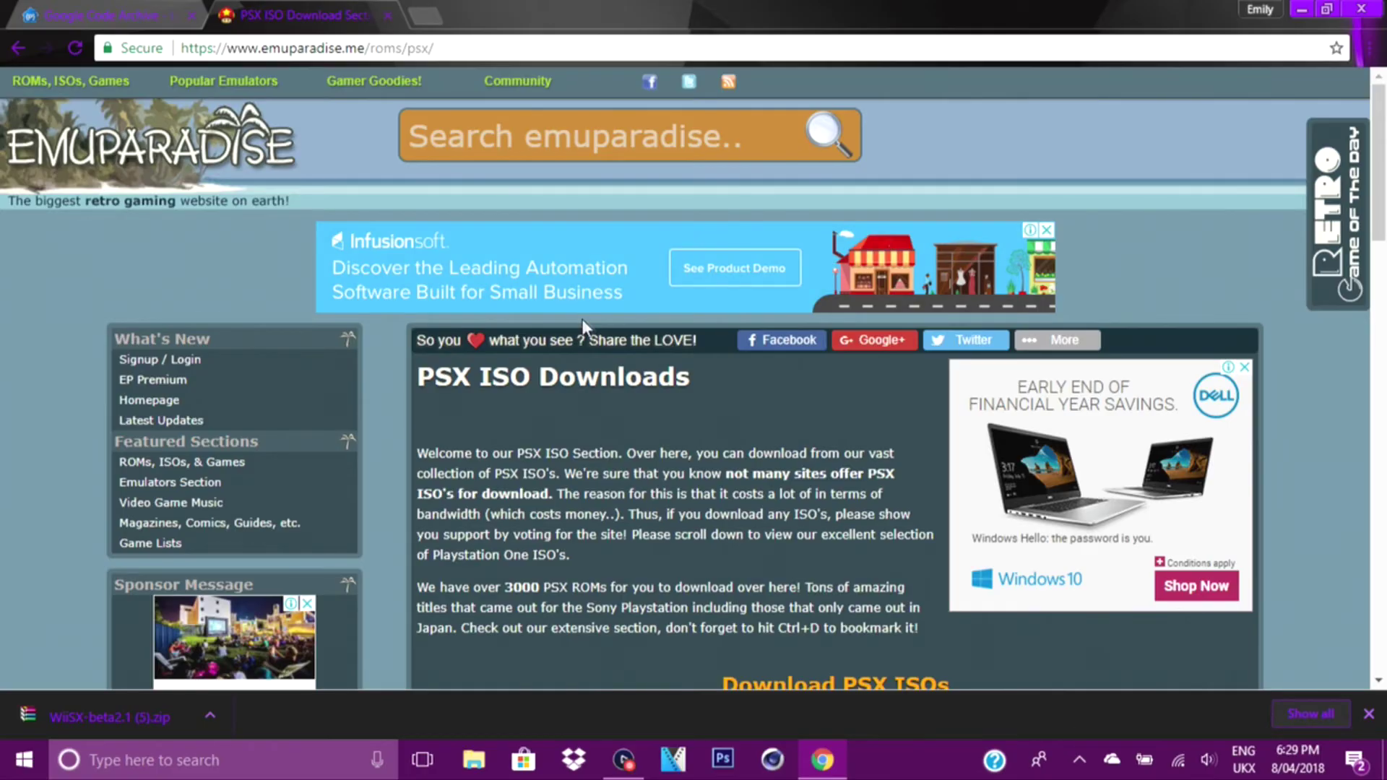
scroll(628, 497, "down", 9)
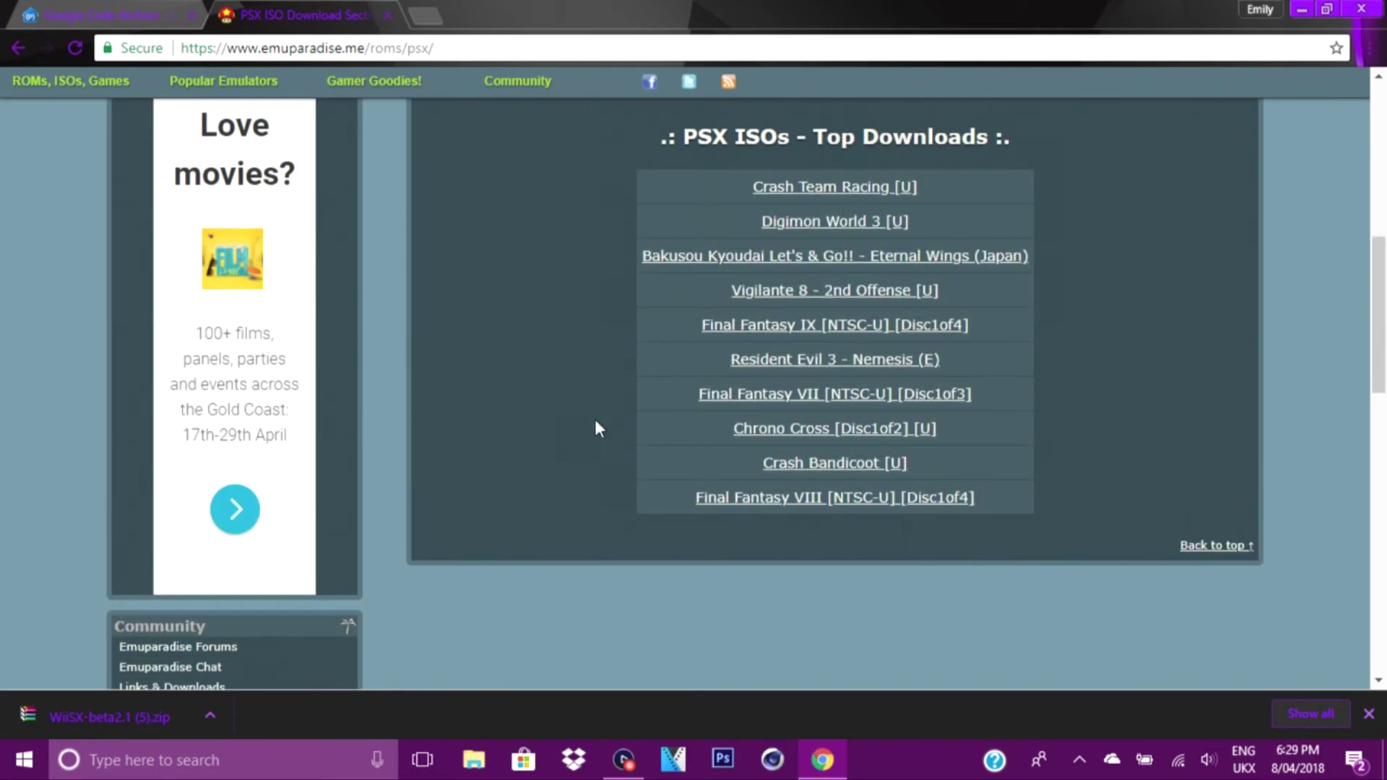
left_click(812, 468)
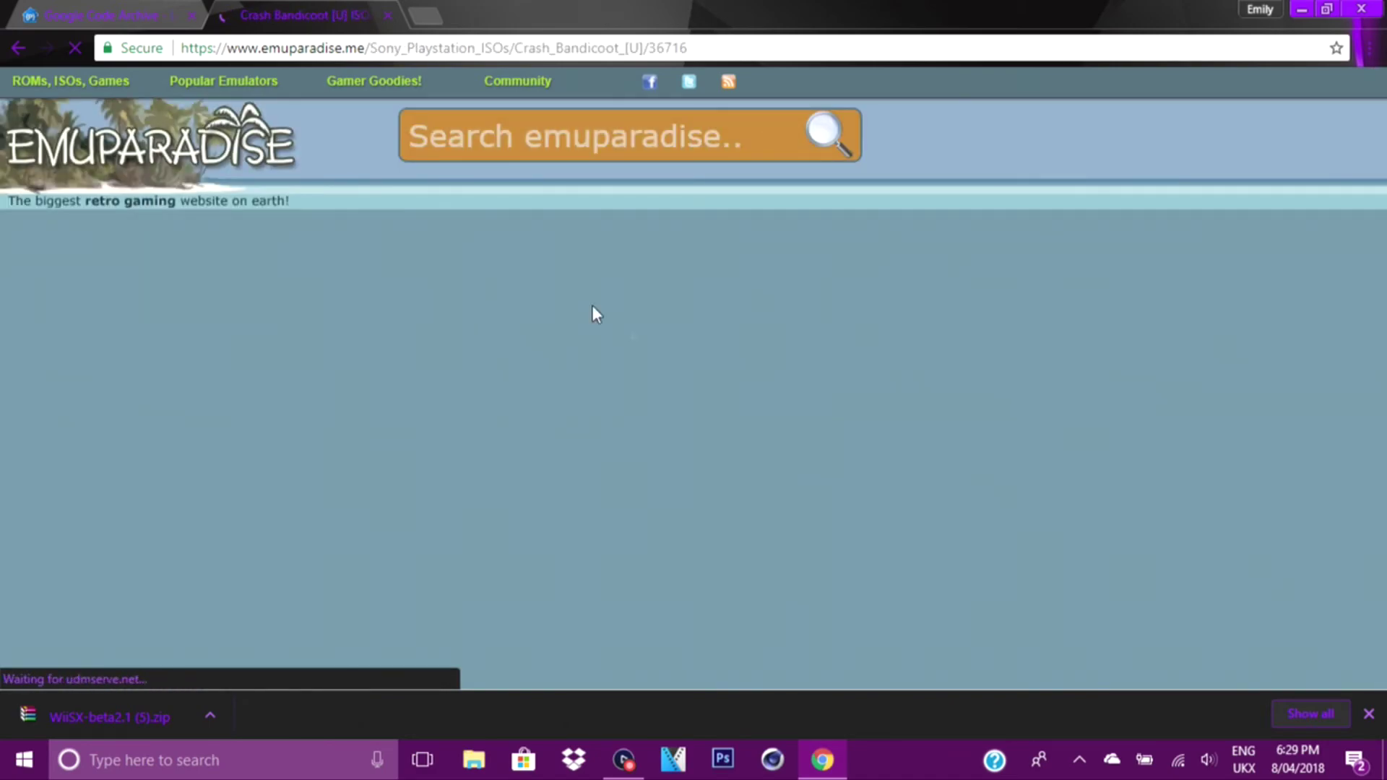
scroll(610, 282, "down", 5)
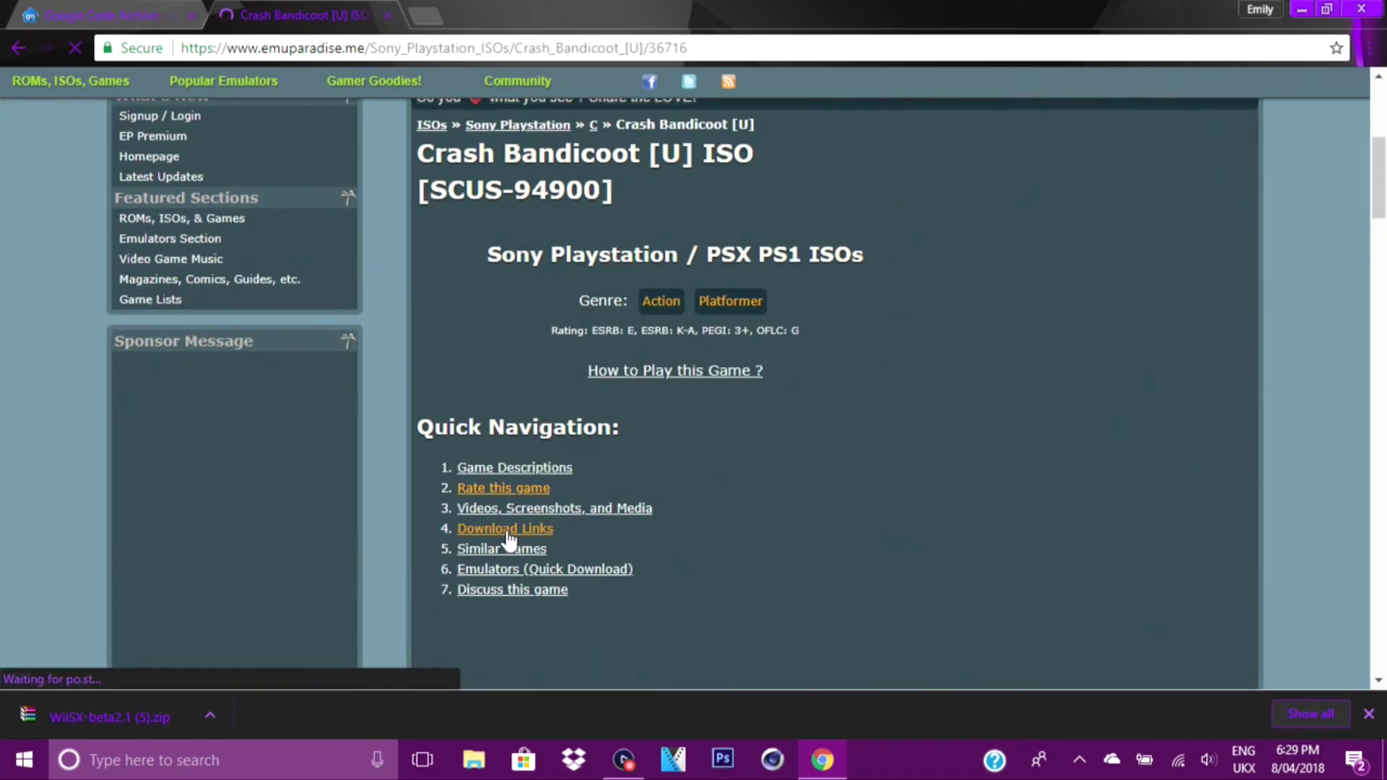
scroll(517, 520, "down", 2)
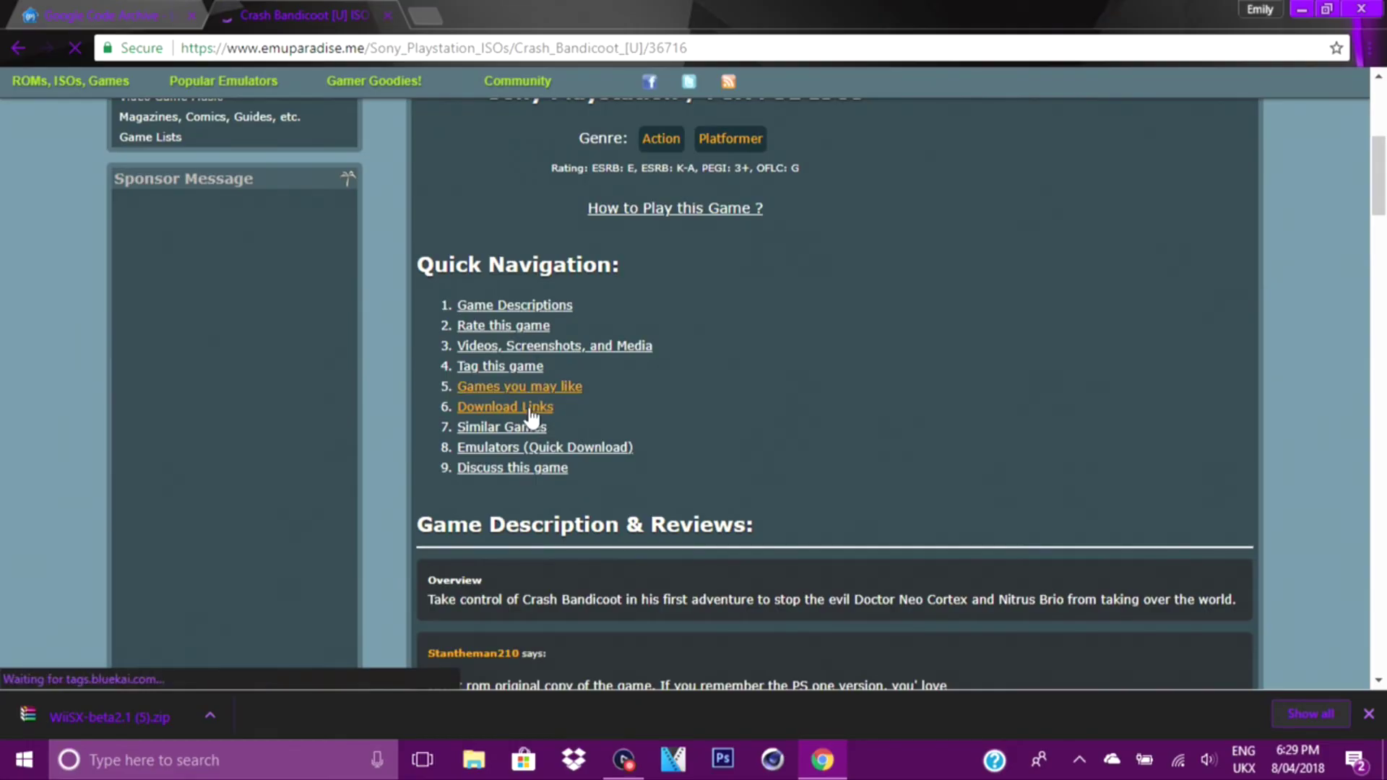
left_click(528, 426)
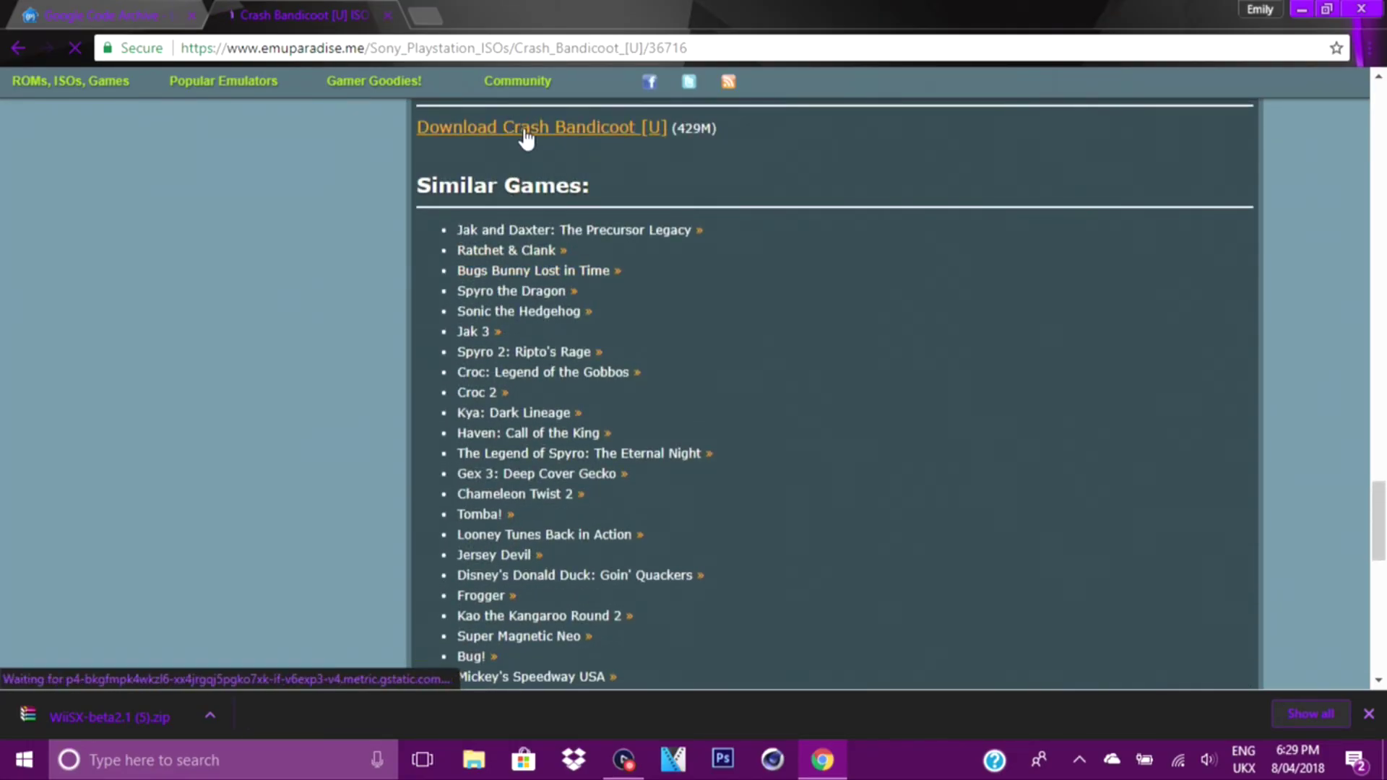
Start the 429M Crash Bandicoot [U] ISO download from its direct download page
left_click(530, 139)
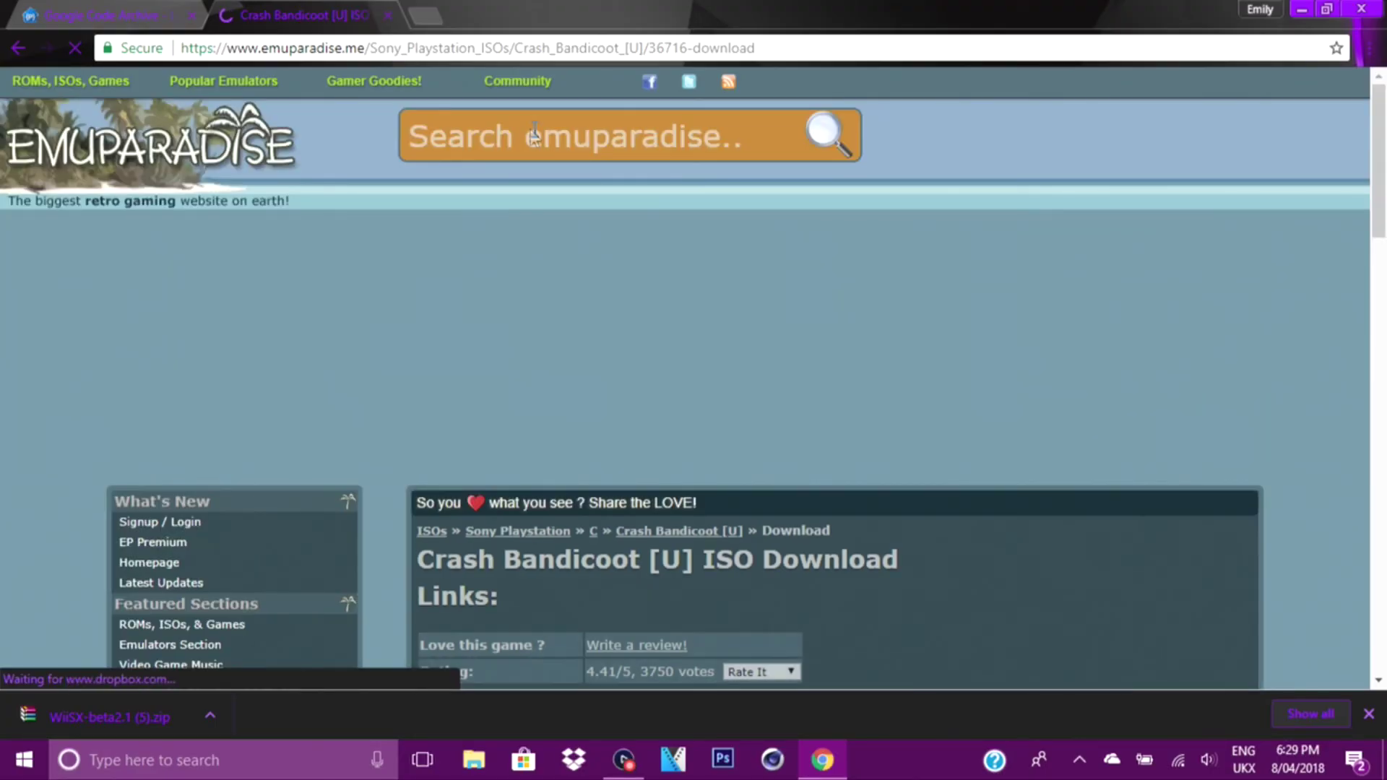
scroll(600, 471, "down", 8)
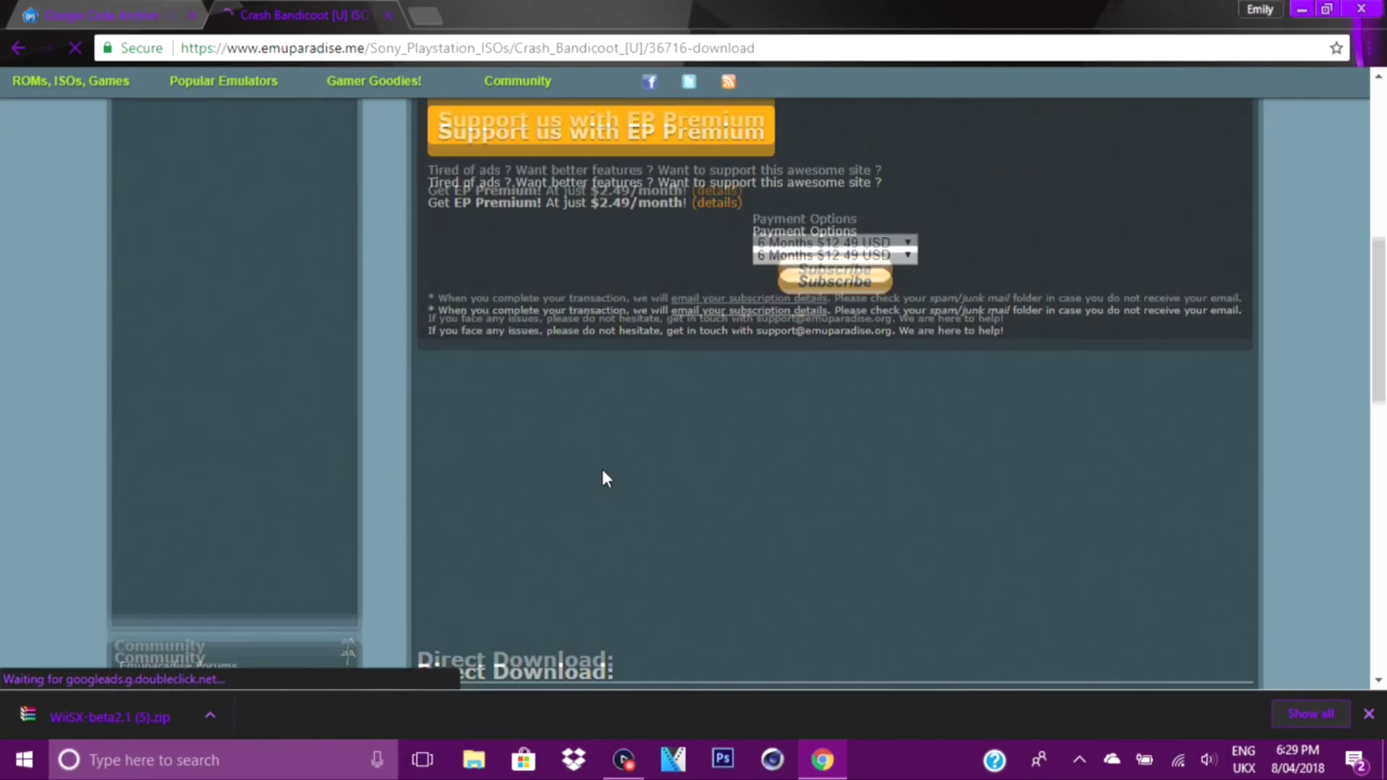
scroll(601, 469, "up", 5)
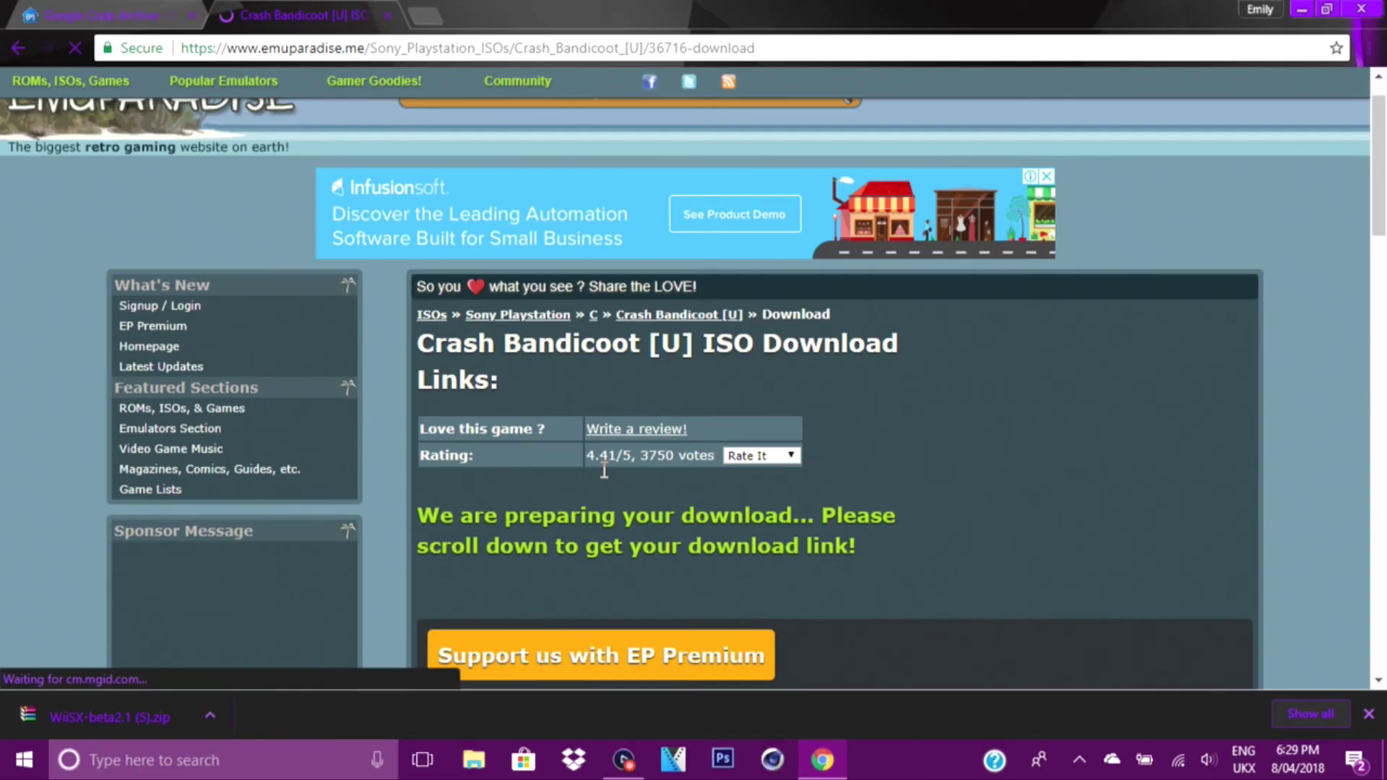
scroll(602, 470, "down", 9)
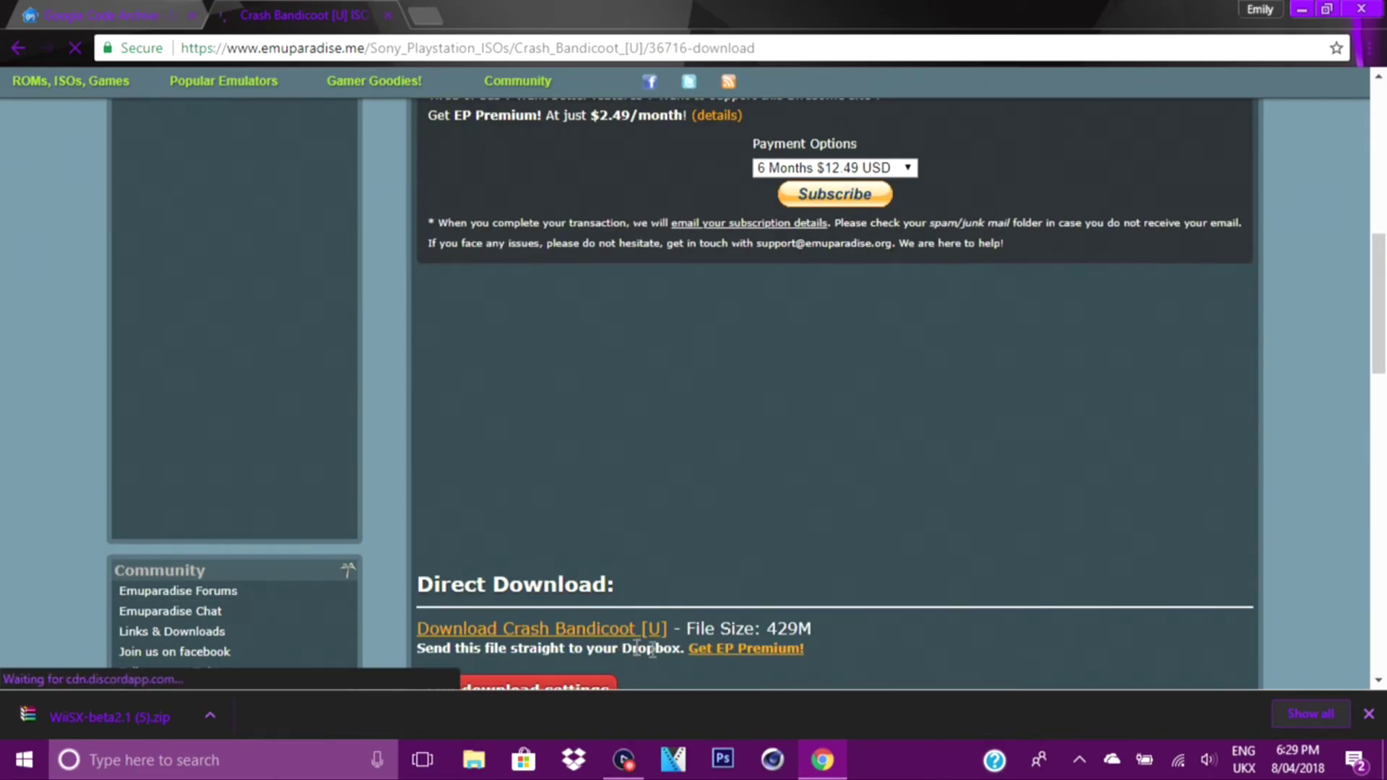
scroll(596, 535, "down", 7)
scroll(606, 217, "up", 3)
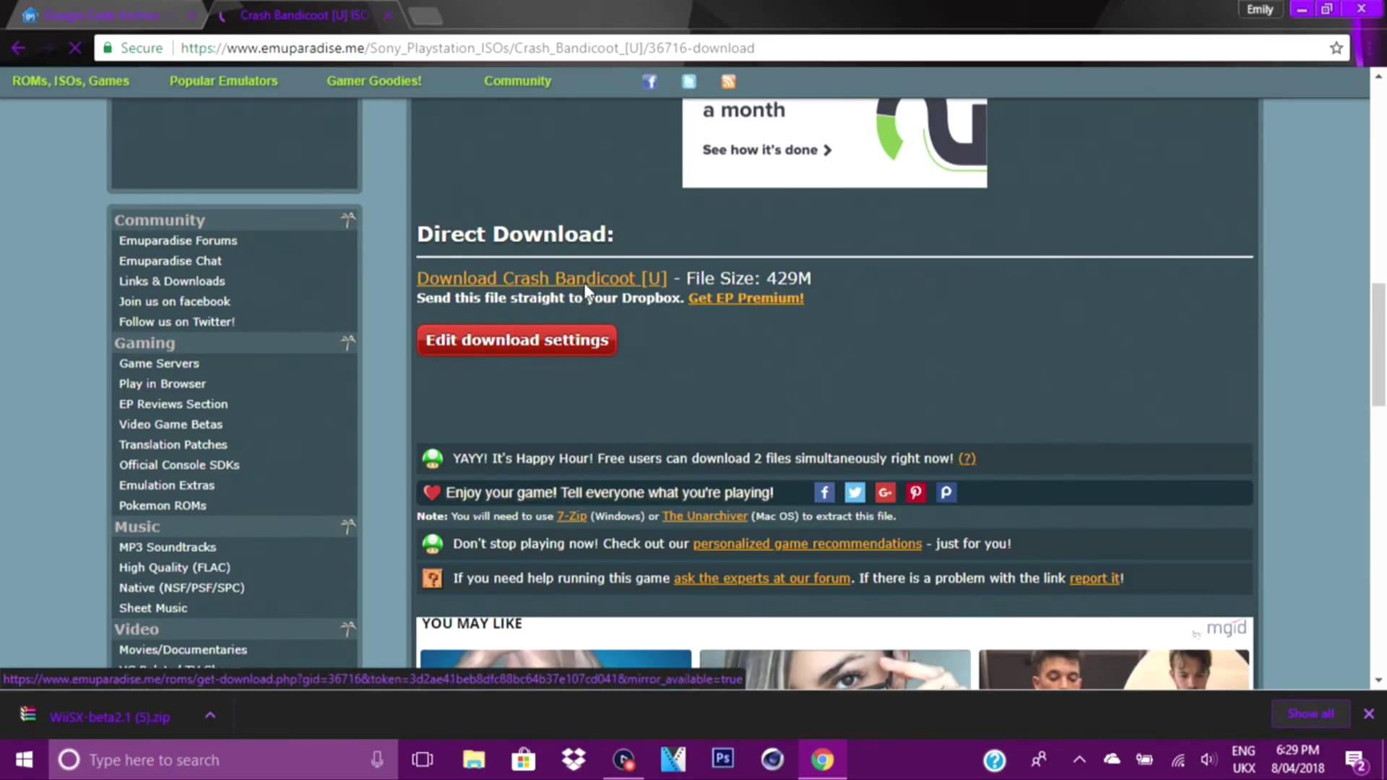
left_click(585, 284)
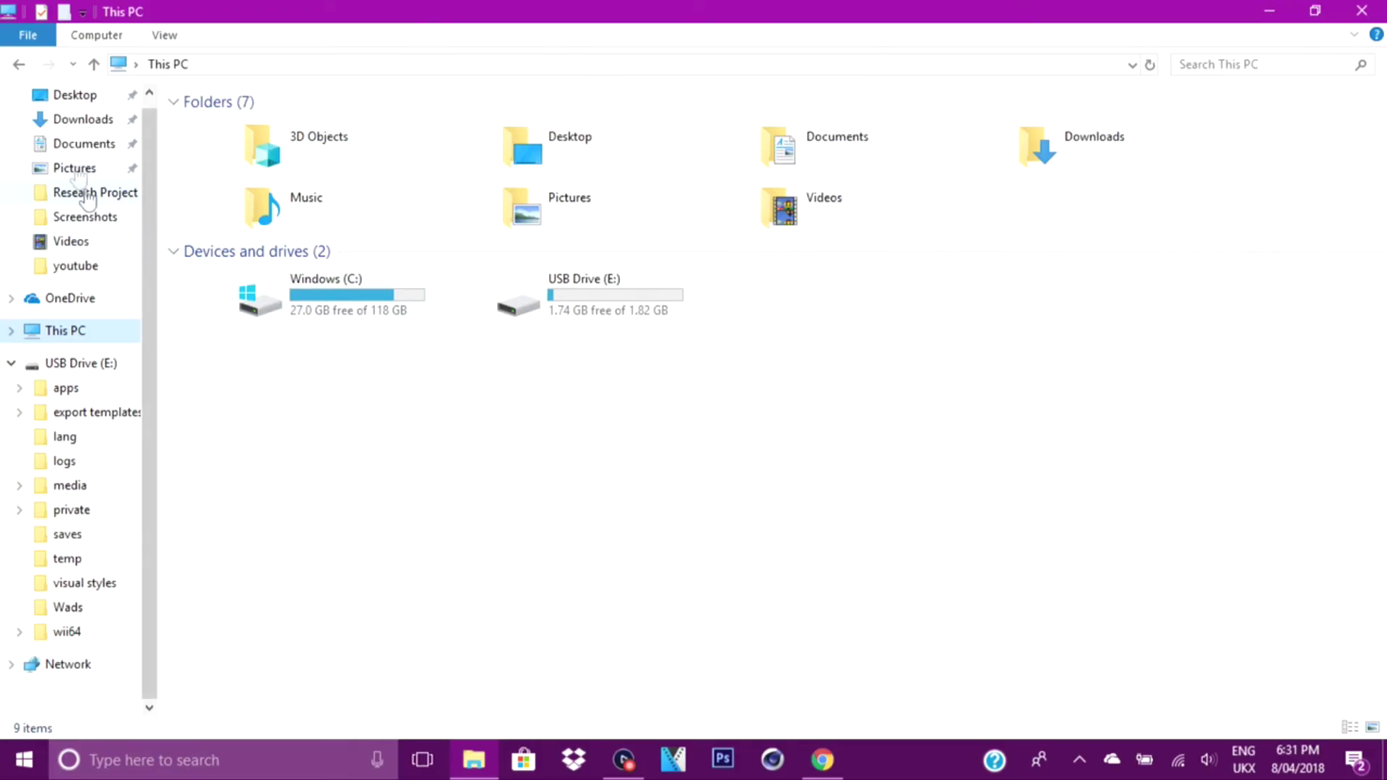
Extract WiiSX-beta2.1 (1).zip from Downloads onto USB Drive (E:), overwriting all existing files
left_click(72, 119)
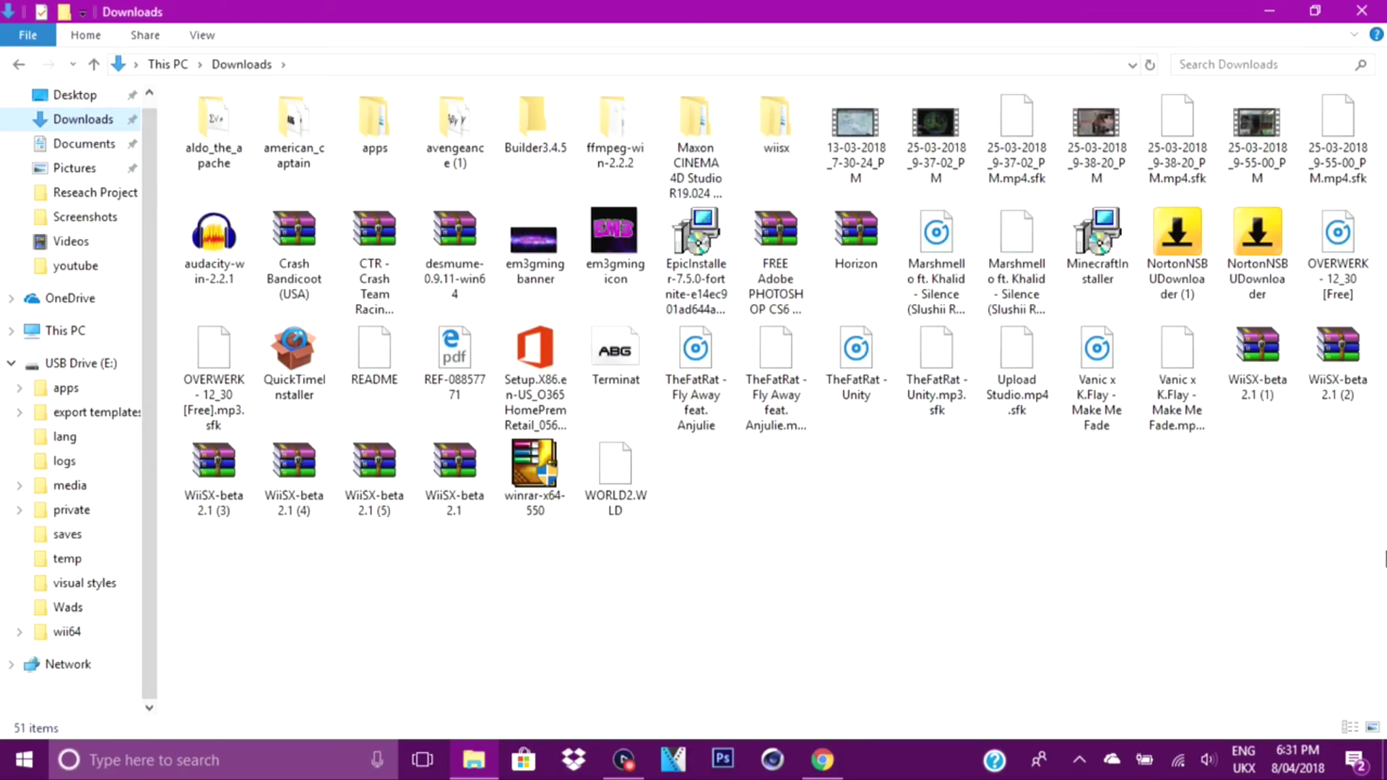
right_click(1257, 367)
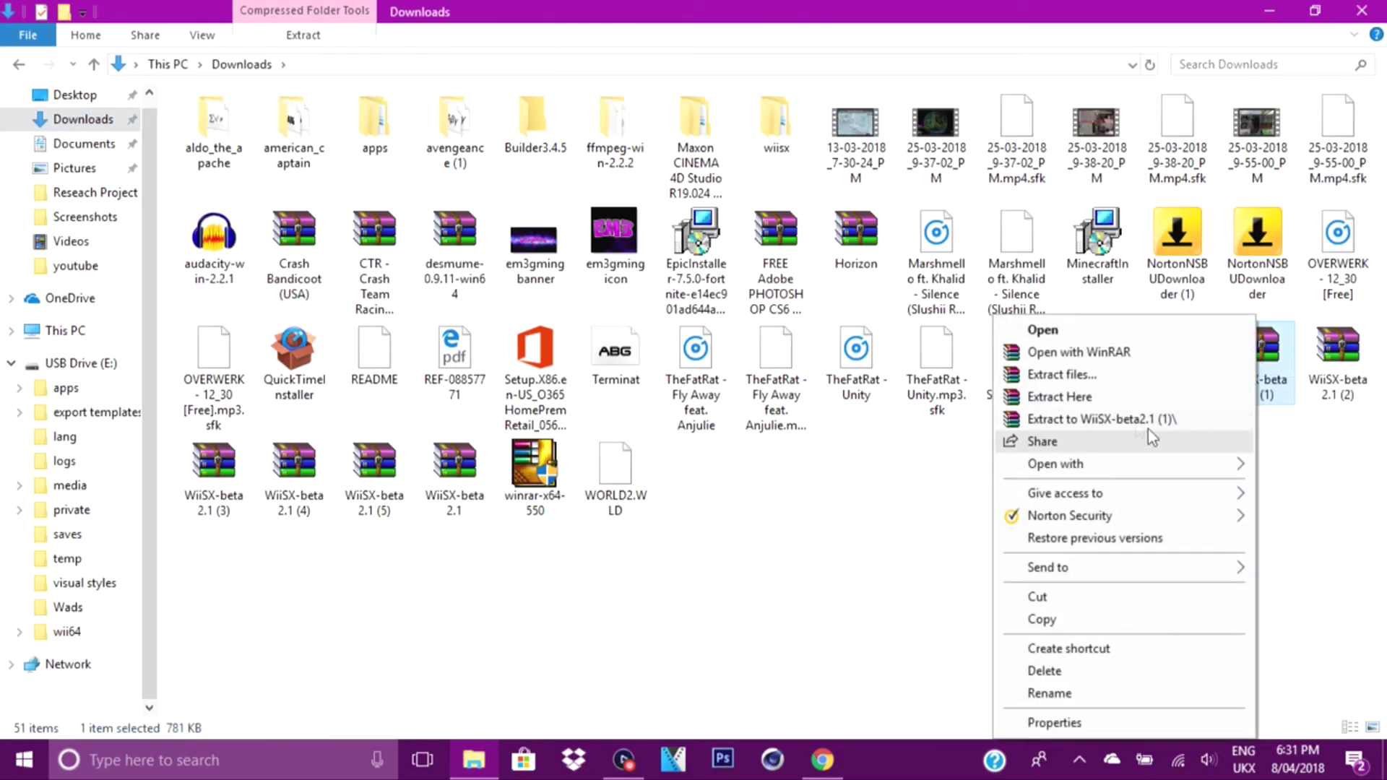
left_click(1105, 383)
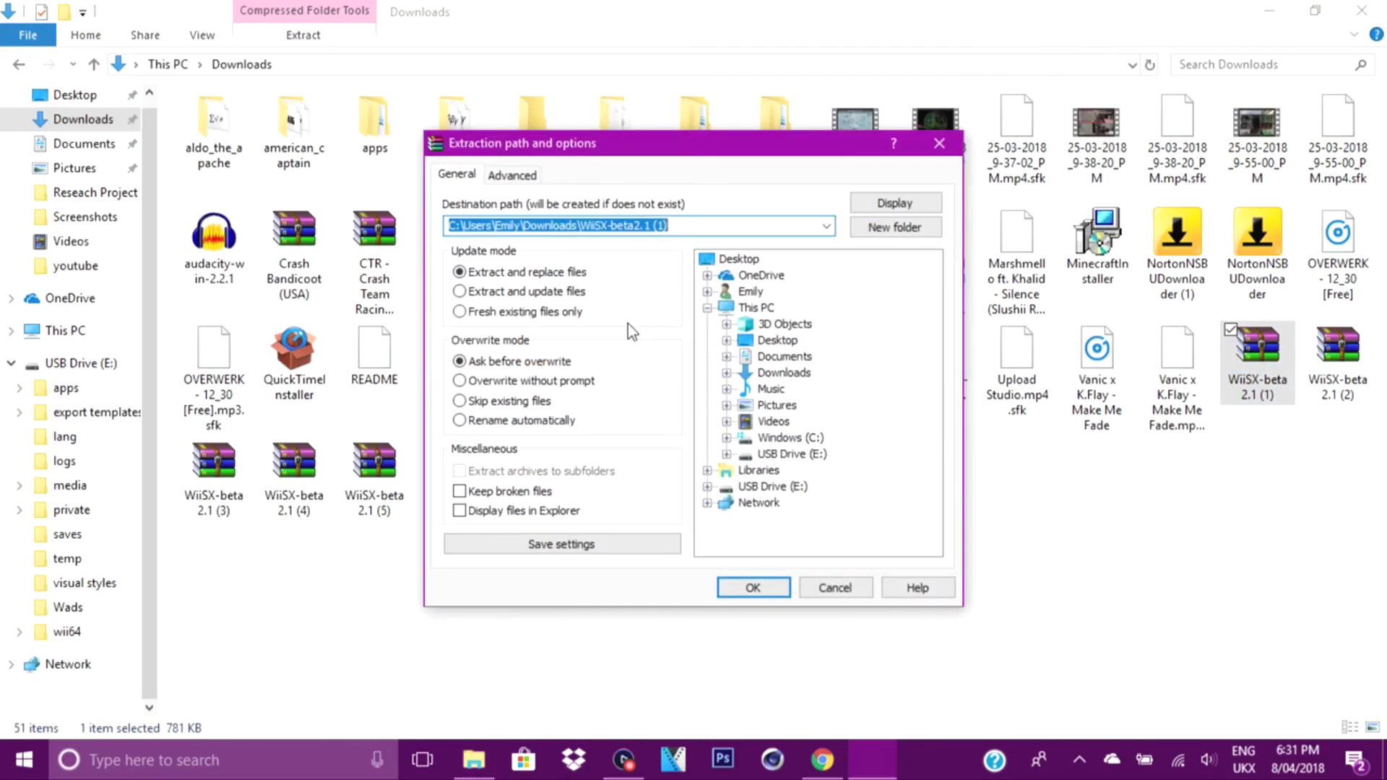
left_click(755, 487)
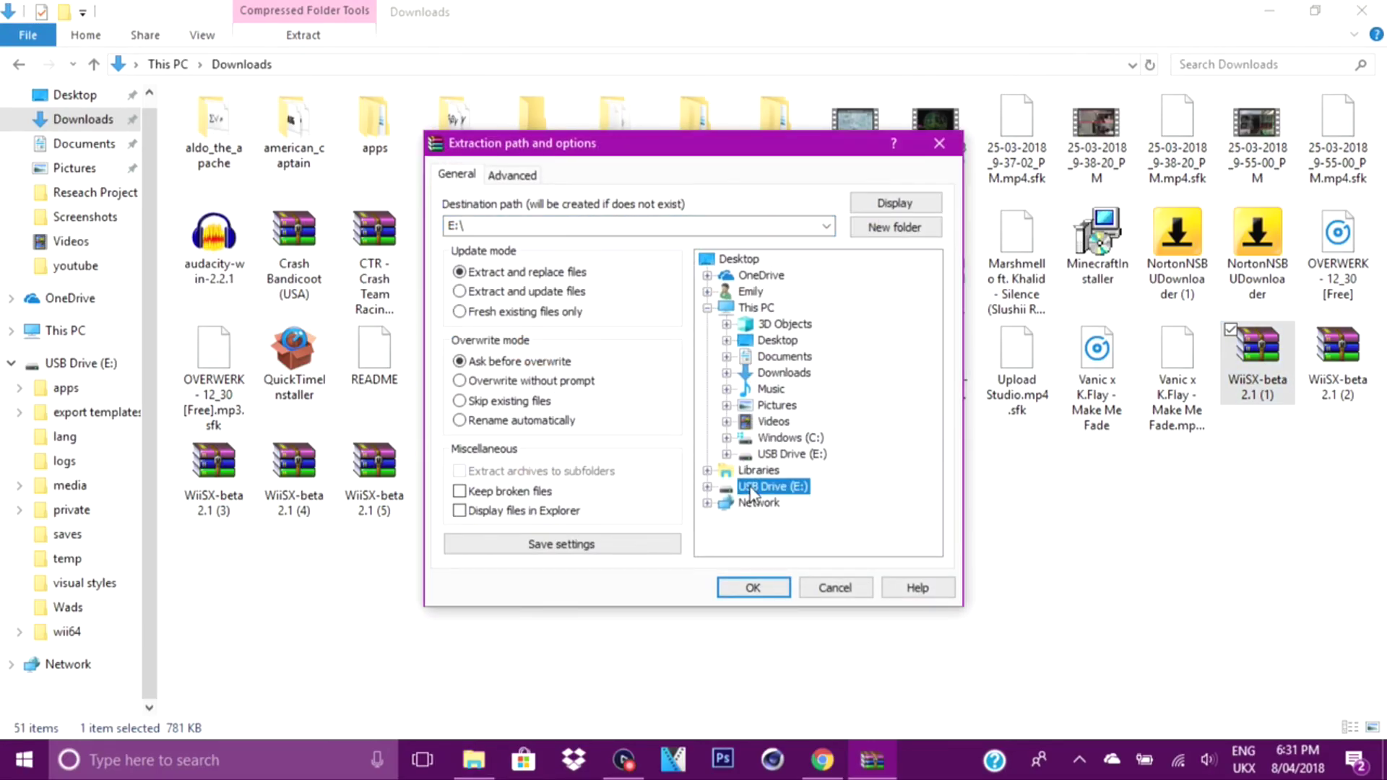
left_click(754, 588)
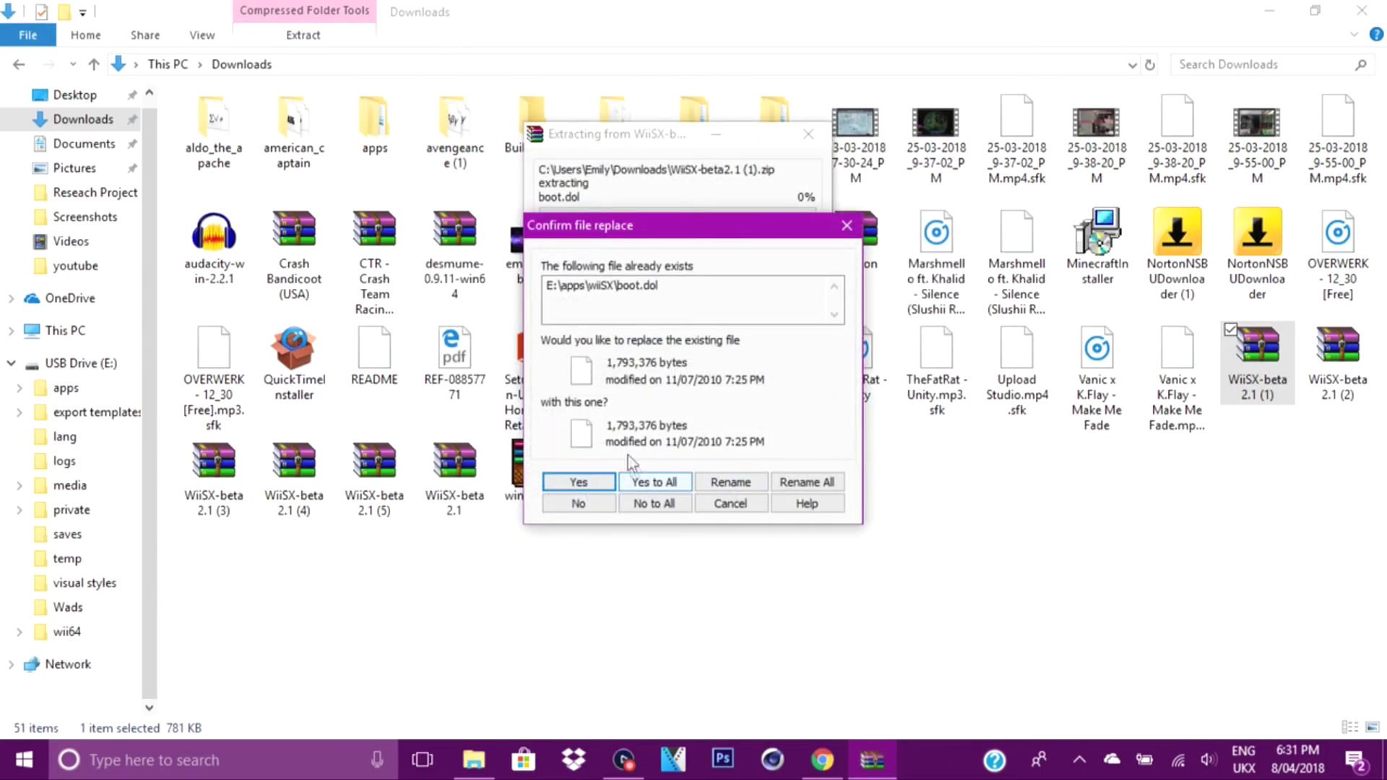
left_click(666, 486)
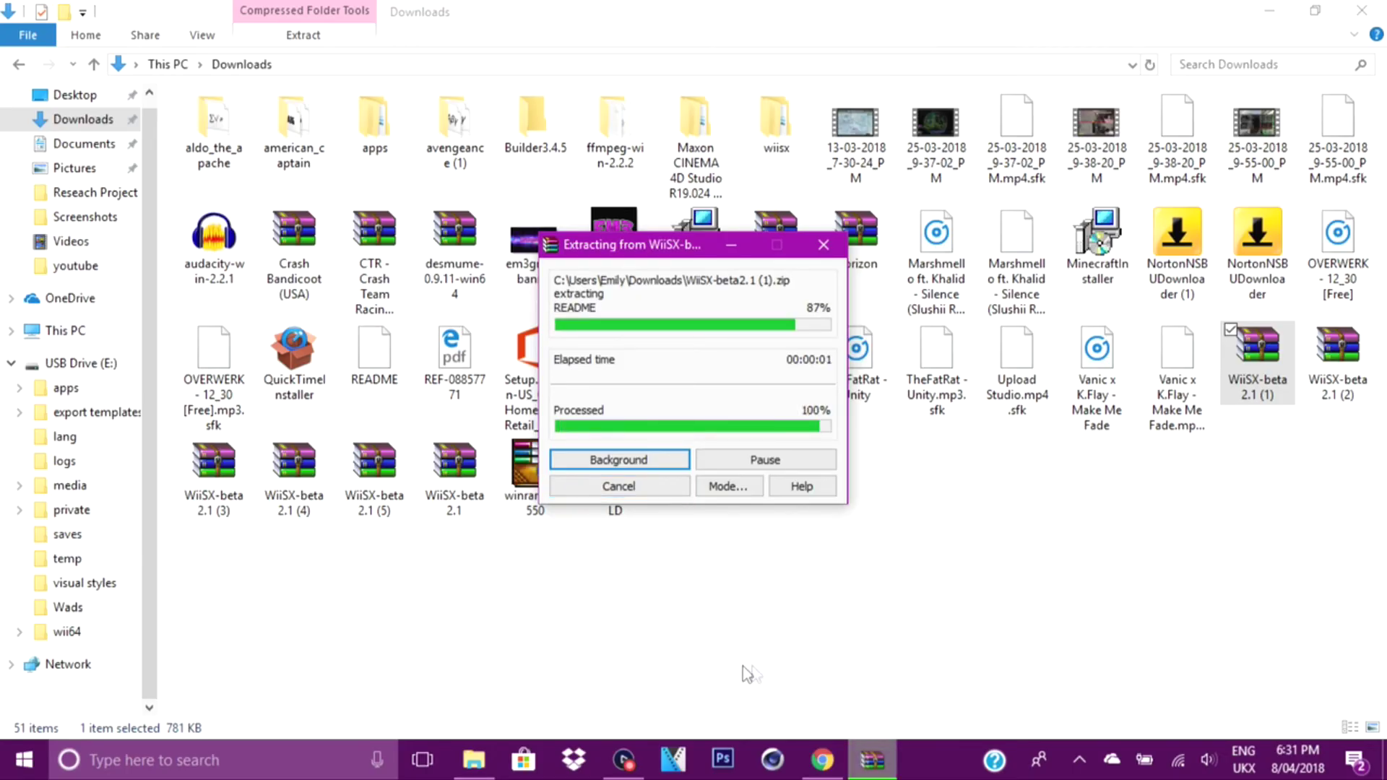
left_click(1029, 559)
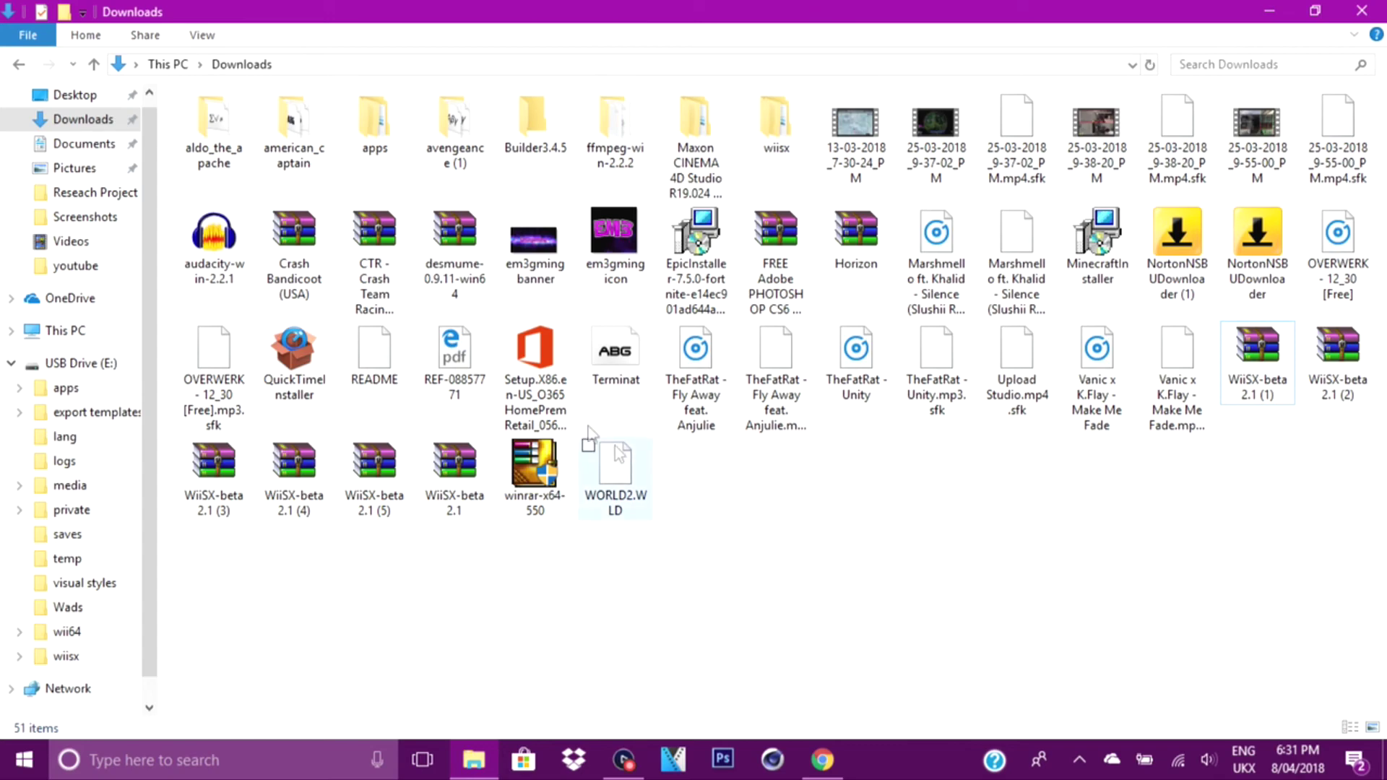
Set up Extract files for the Crash Bandicoot (USA) archive with destination E:\wiisx\isos
right_click(300, 272)
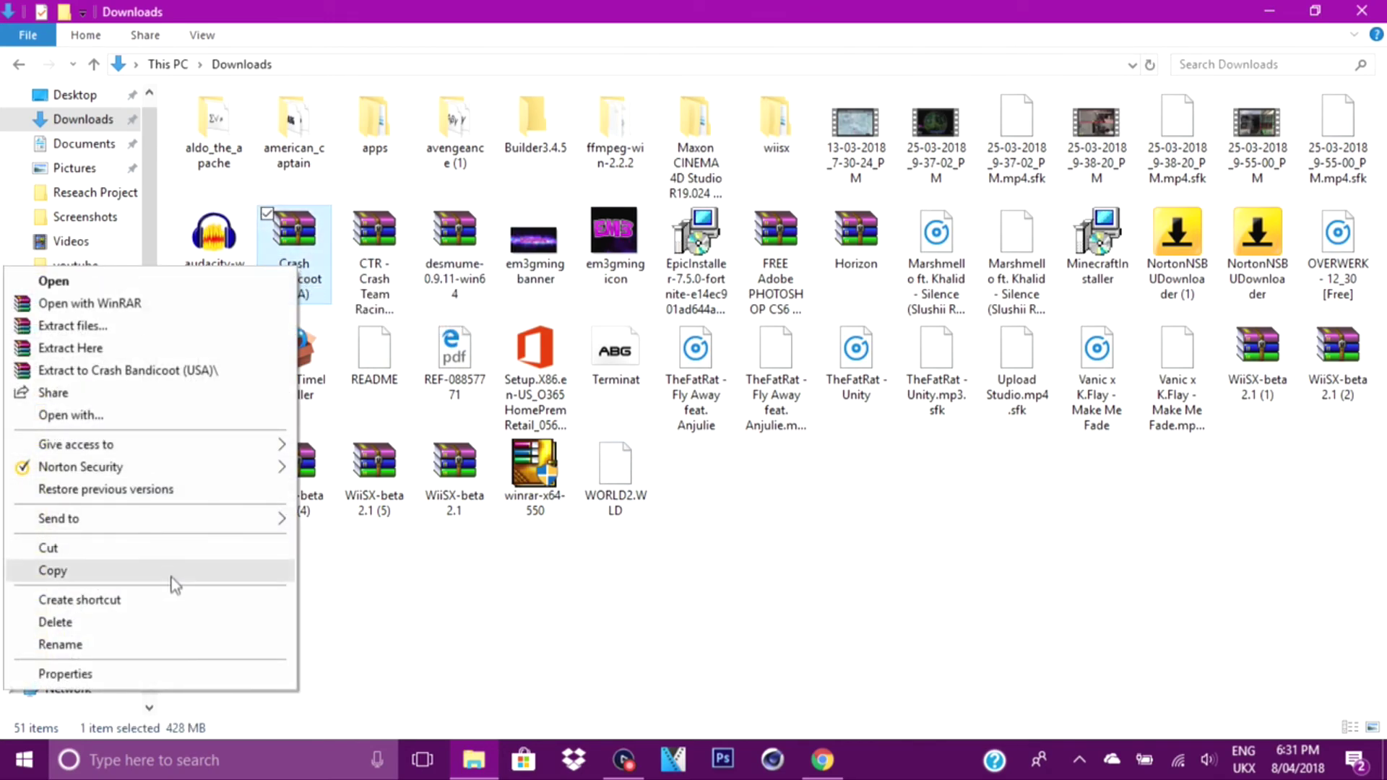
left_click(142, 331)
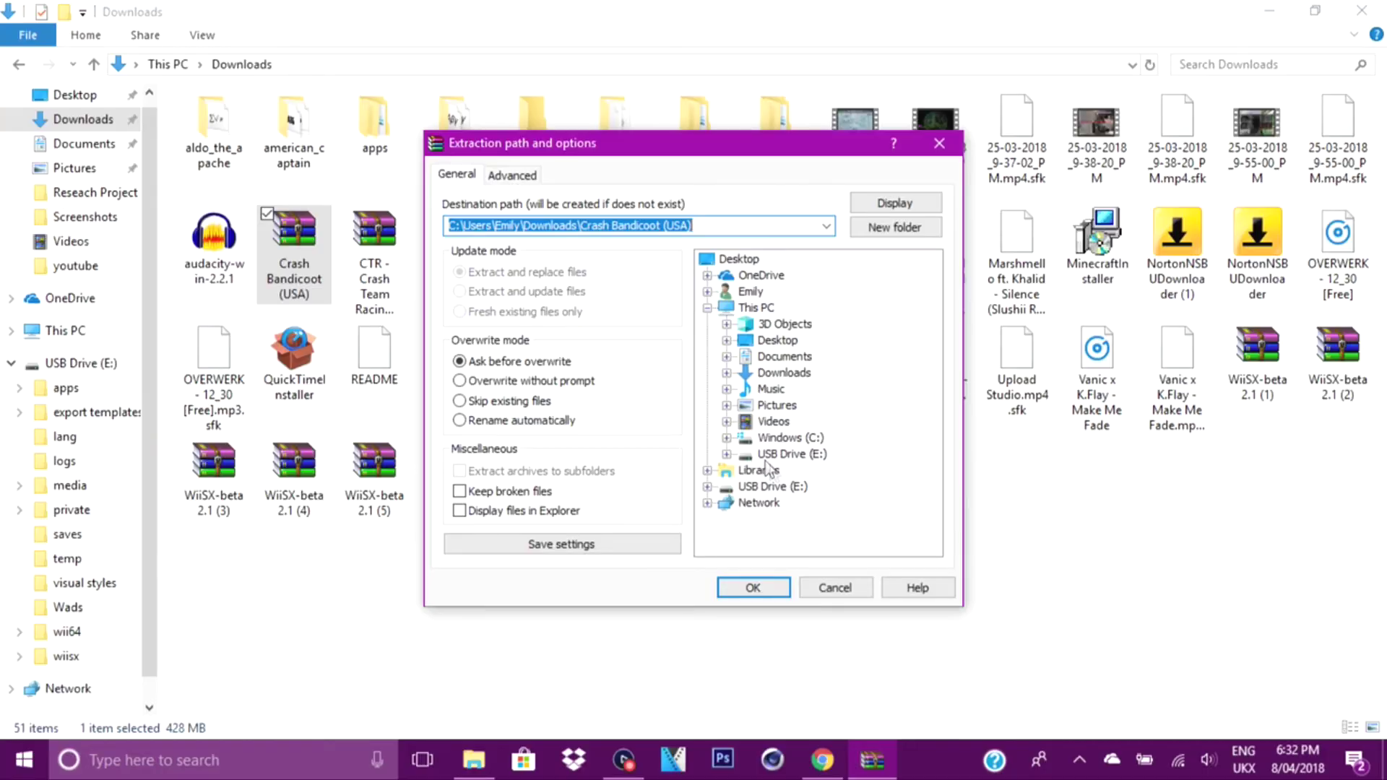
left_click(790, 454)
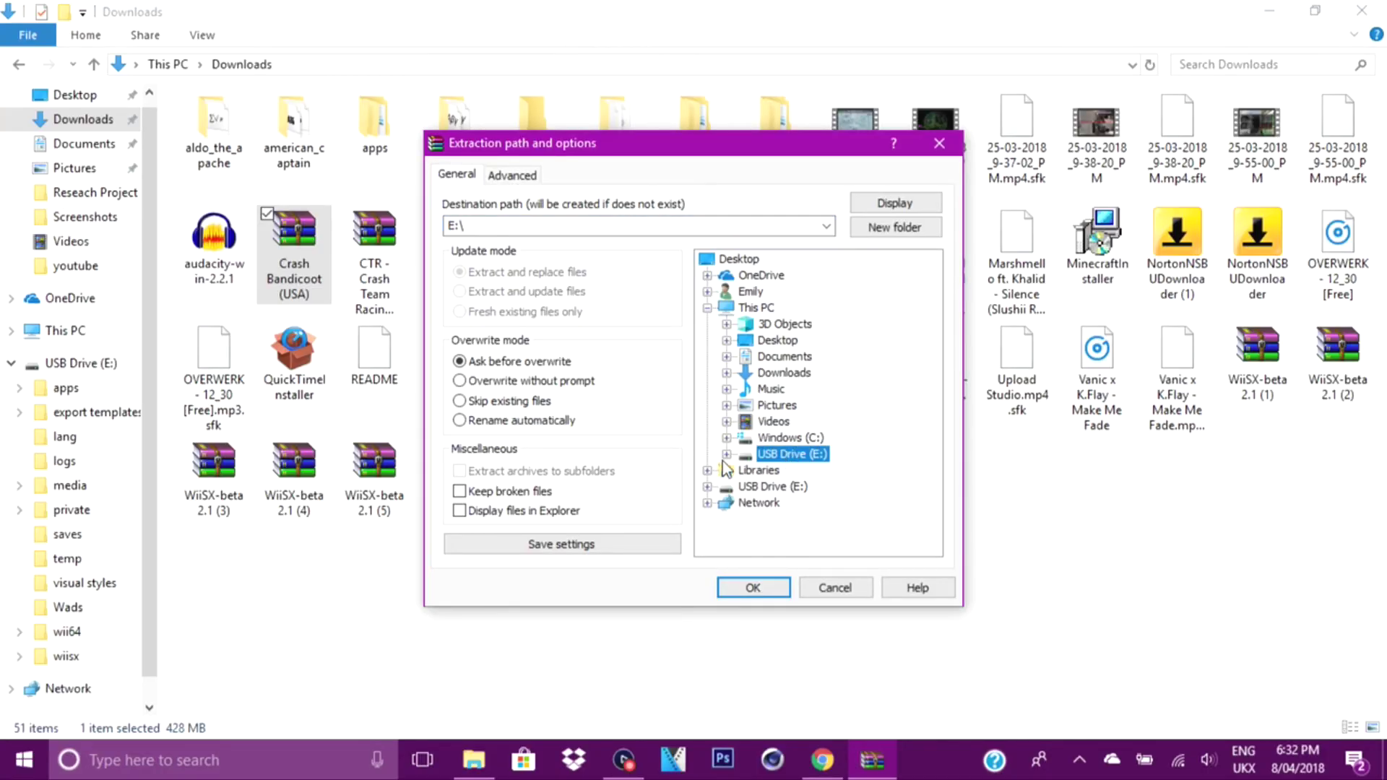
double_click(764, 455)
scroll(791, 514, "down", 1)
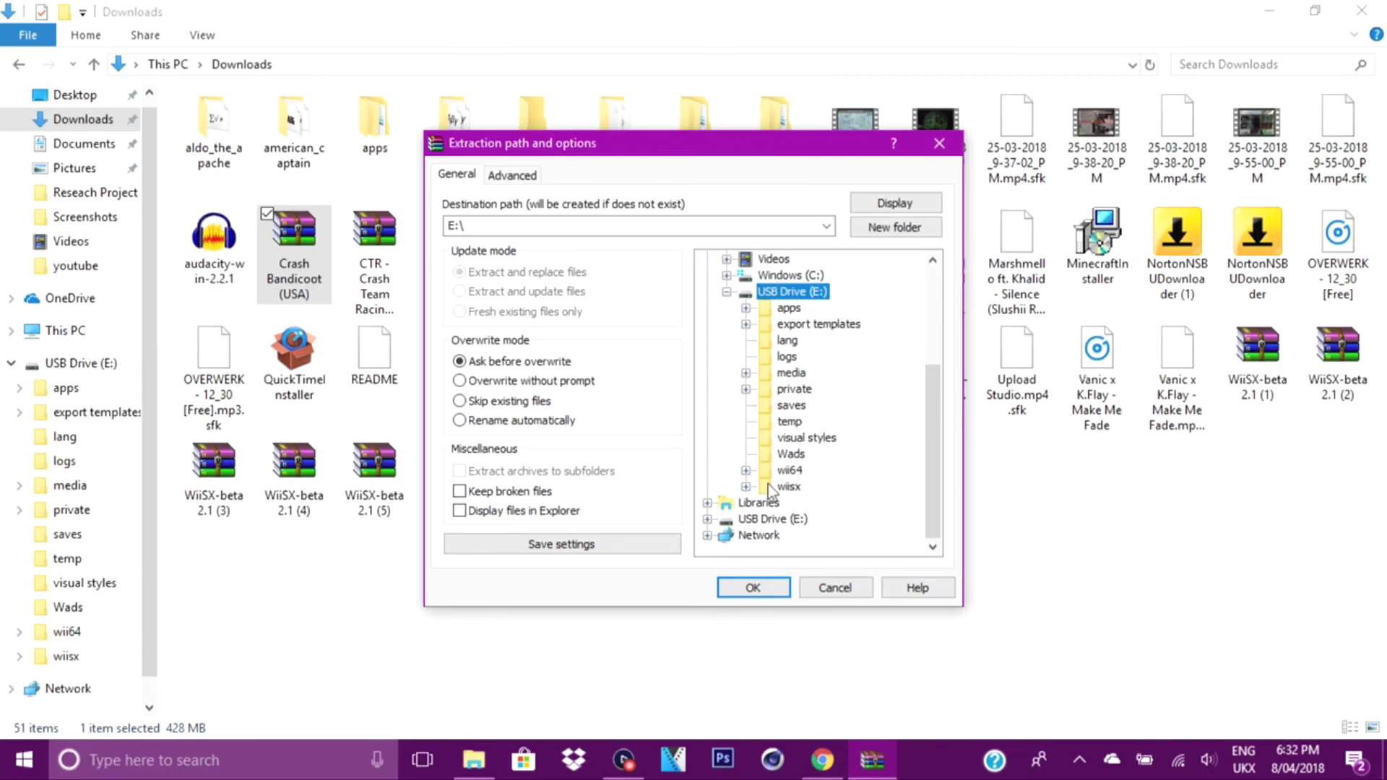
left_click(745, 487)
scroll(812, 480, "down", 1)
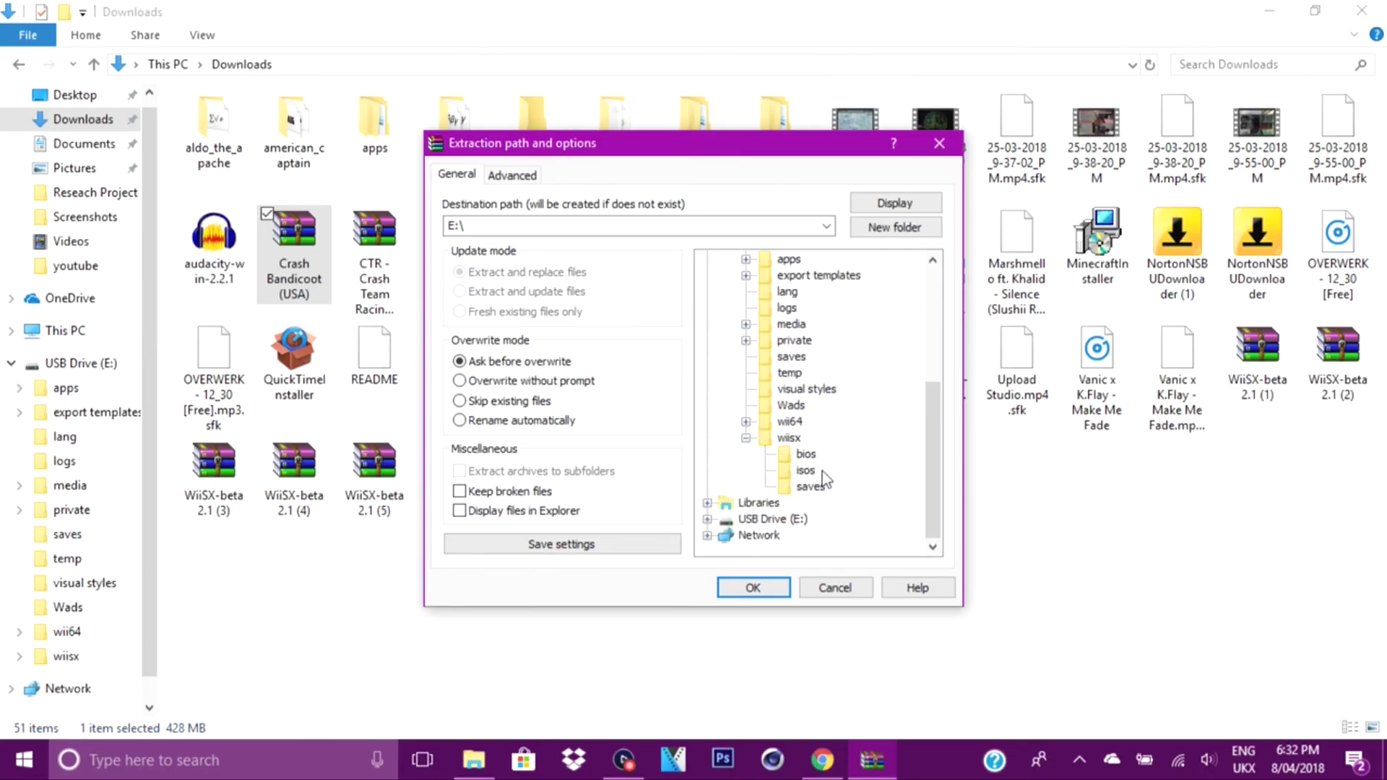
left_click(805, 473)
Confirm the extraction so Crash Bandicoot (USA).bin is unpacked into E:\wiisx\isos
left_click(755, 582)
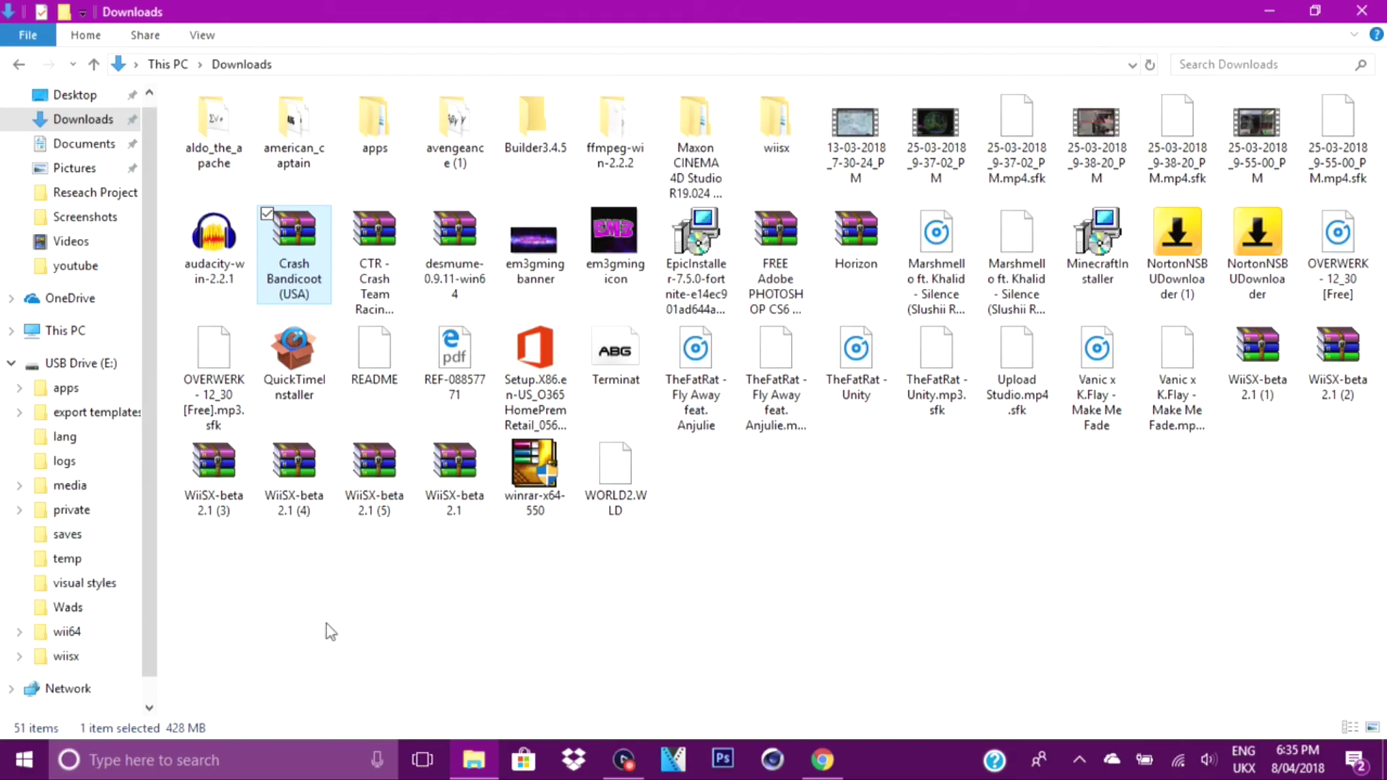
Browse to USB Drive (E:) > wiisx > isos to check the Crash Bandicoot .bin and .cue files
left_click(75, 662)
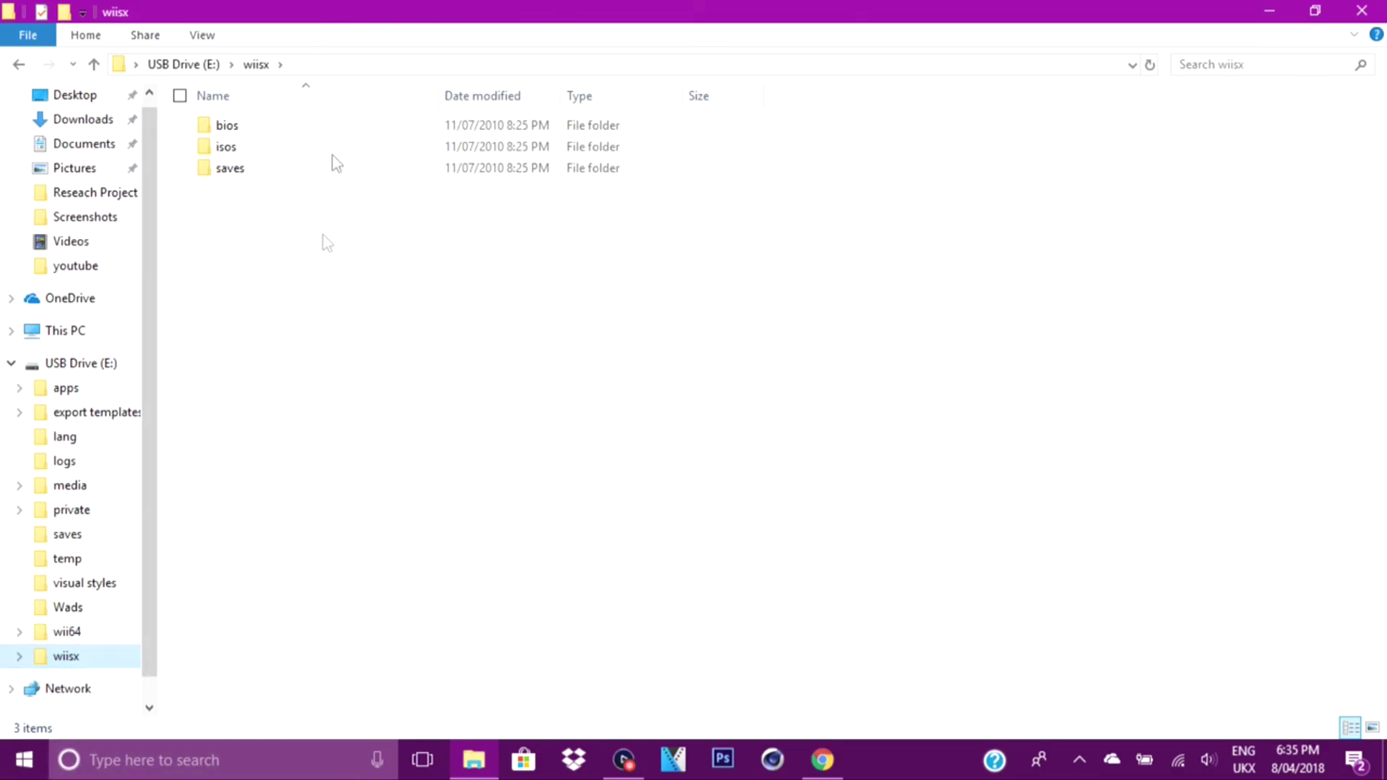
double_click(265, 151)
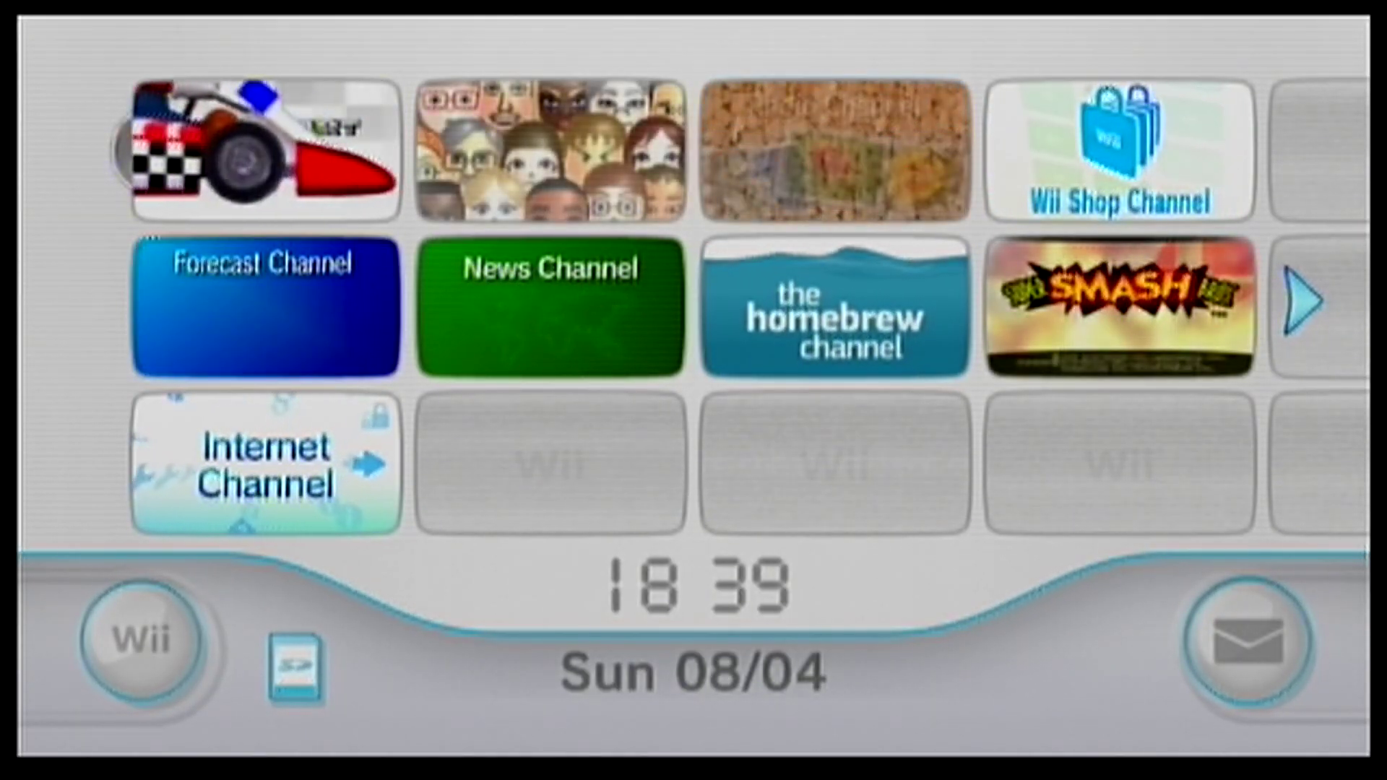
Launch WiiSX from the Homebrew Channel app list to reach its main menu
left_click(863, 271)
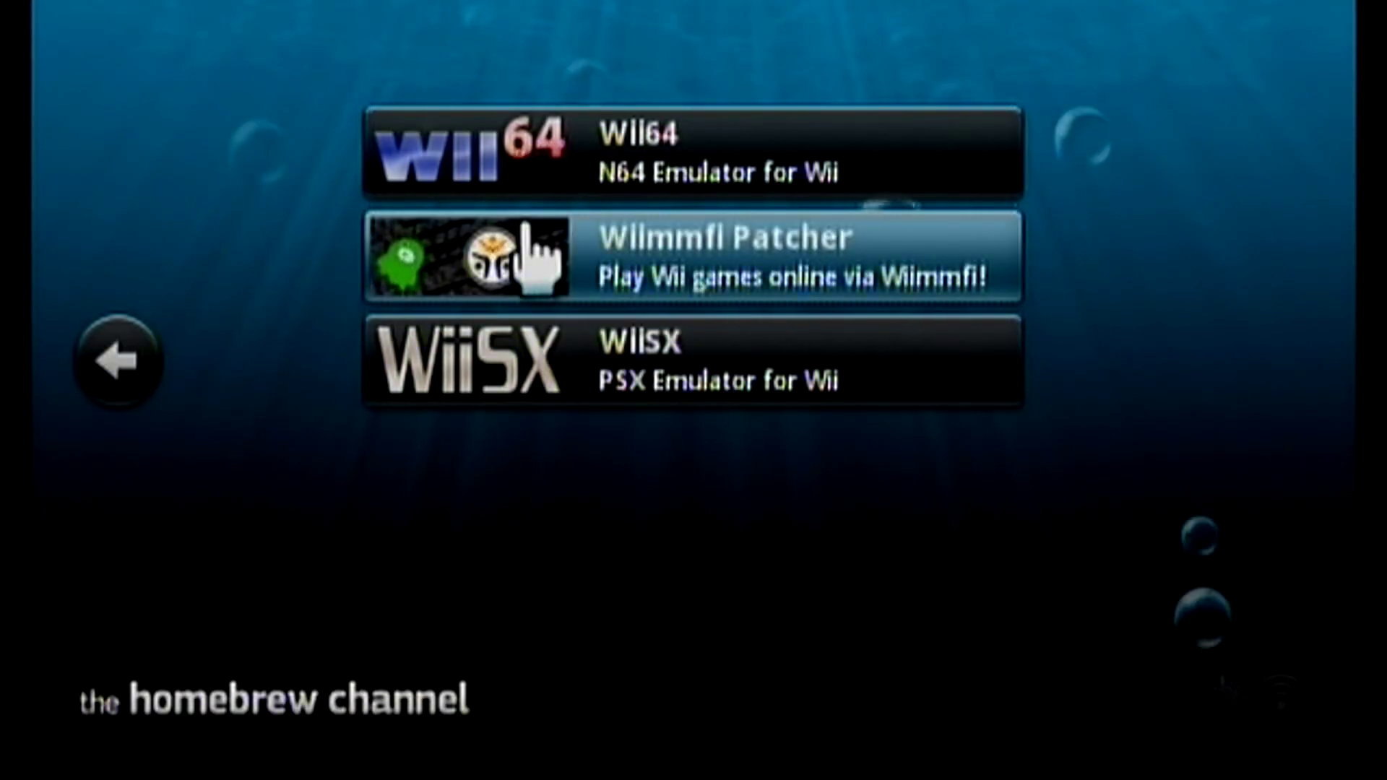
key("minus")
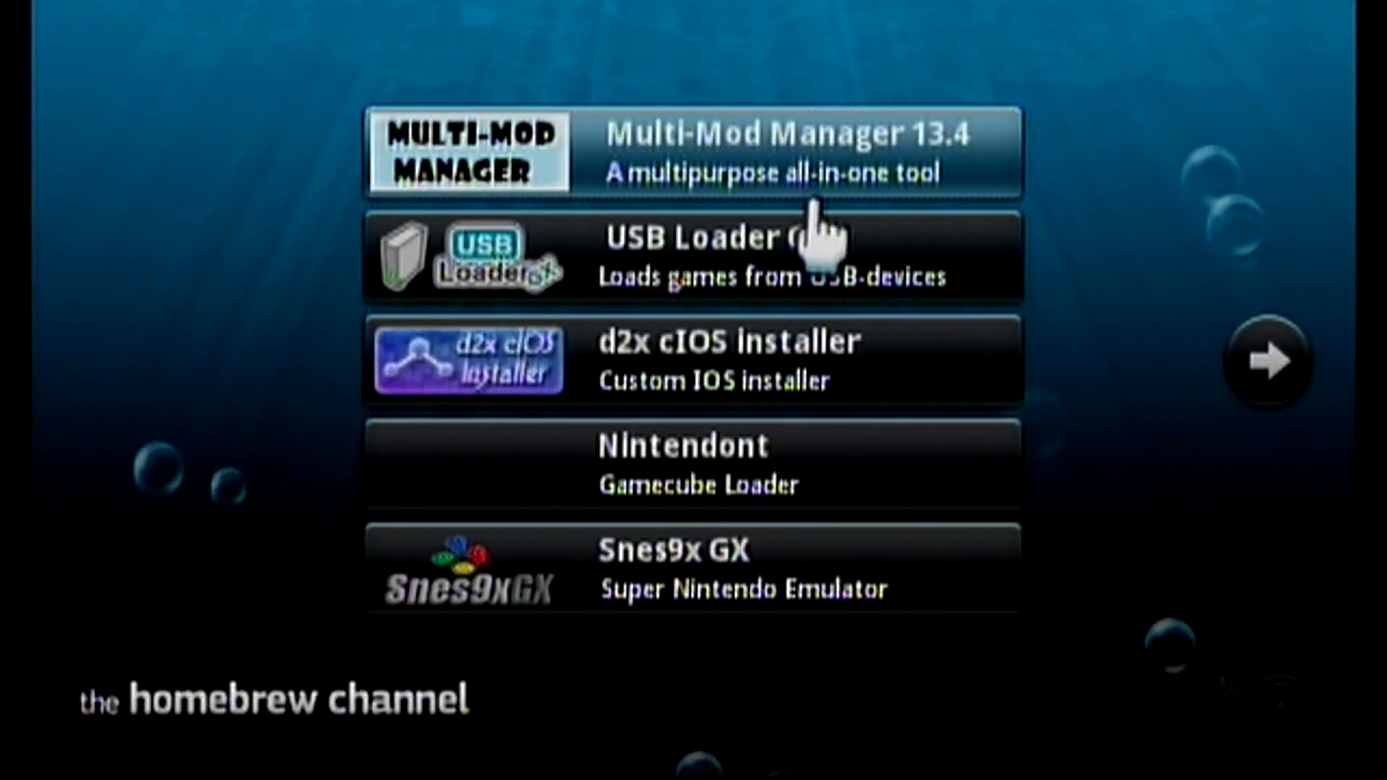
key("plus")
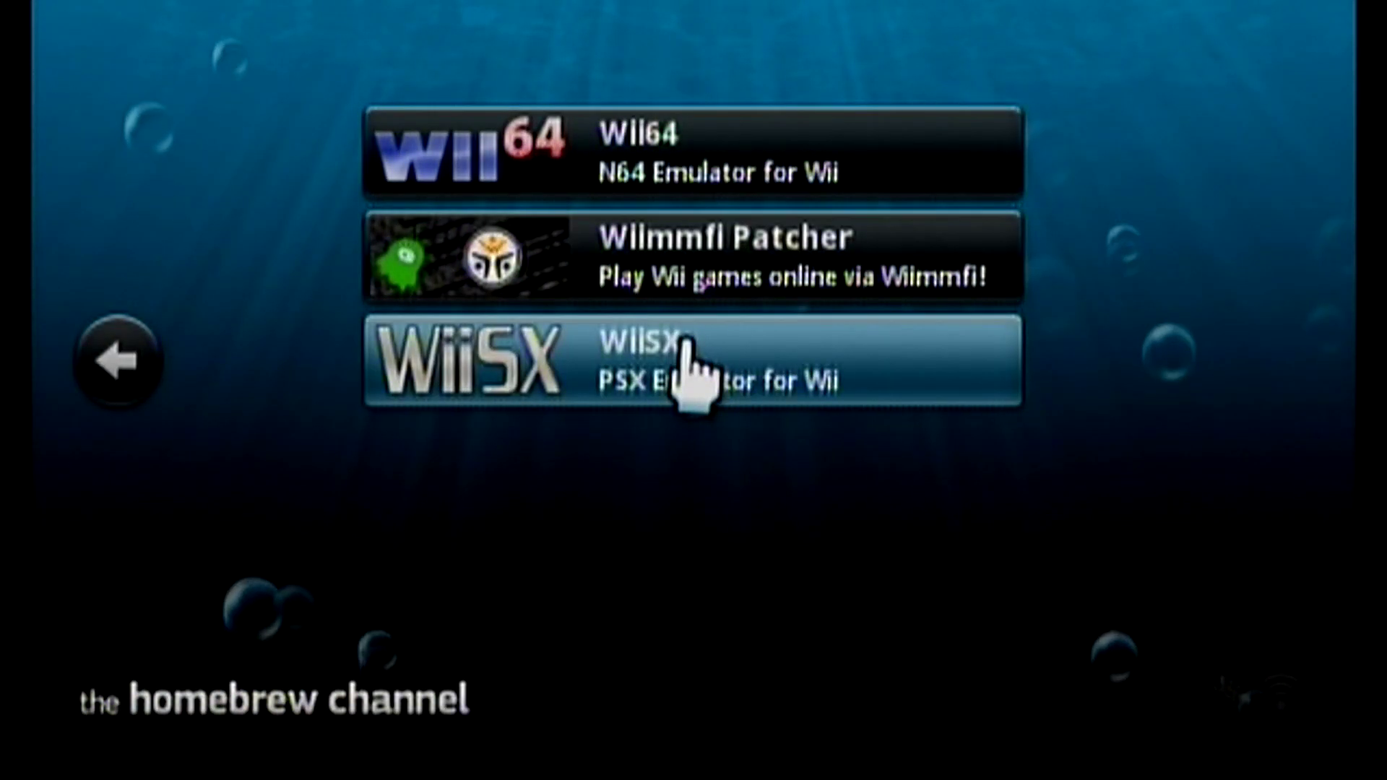
left_click(683, 345)
left_click(718, 575)
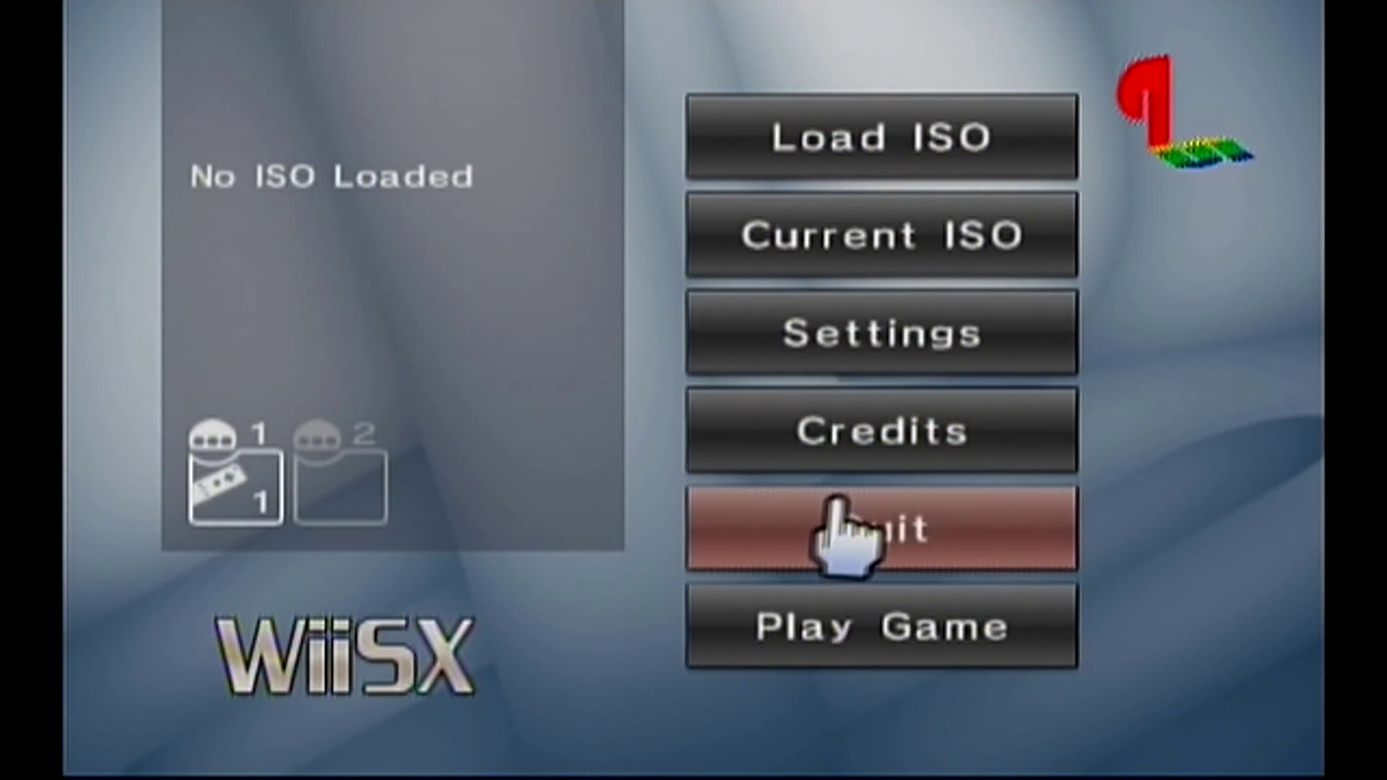
Load Crash Bandicoot (USA).bin from SD in WiiSX and choose START on its title menu
left_click(892, 155)
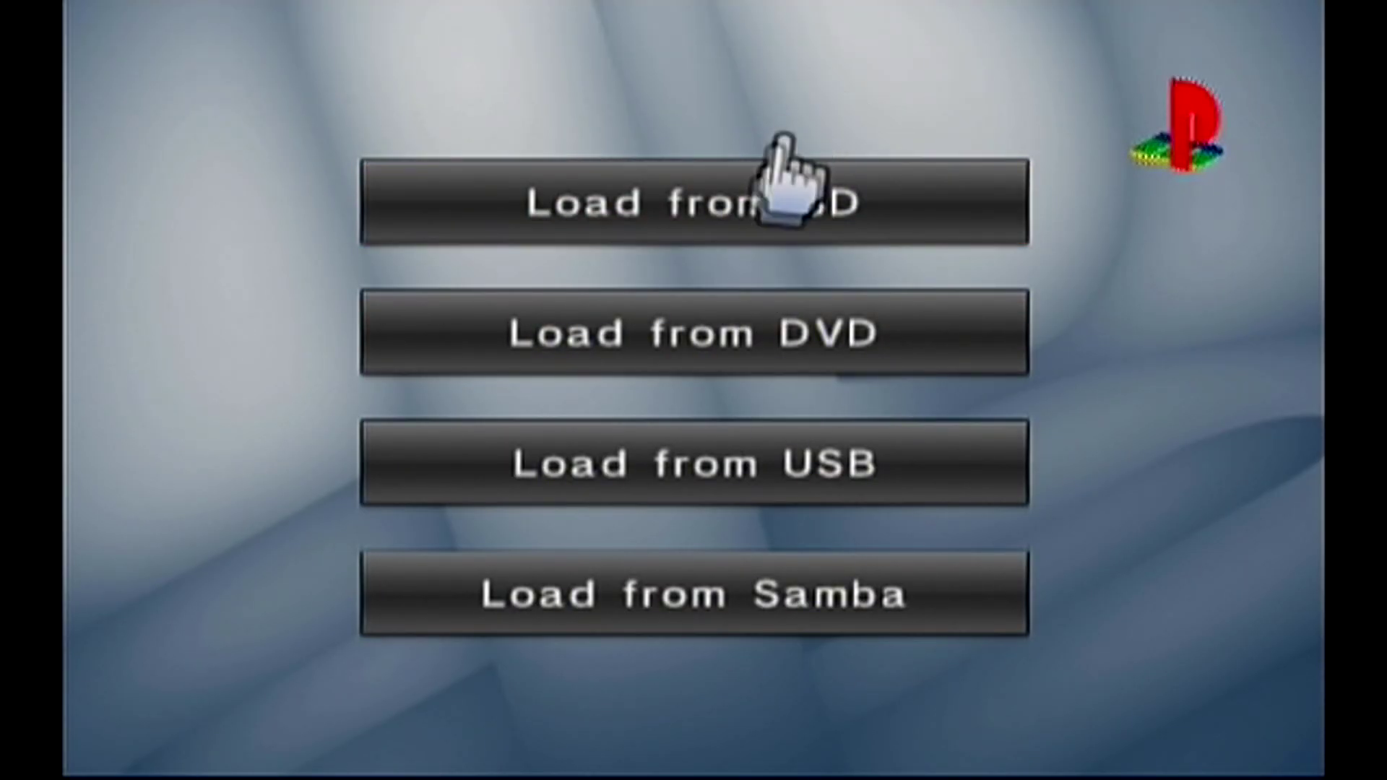
left_click(748, 213)
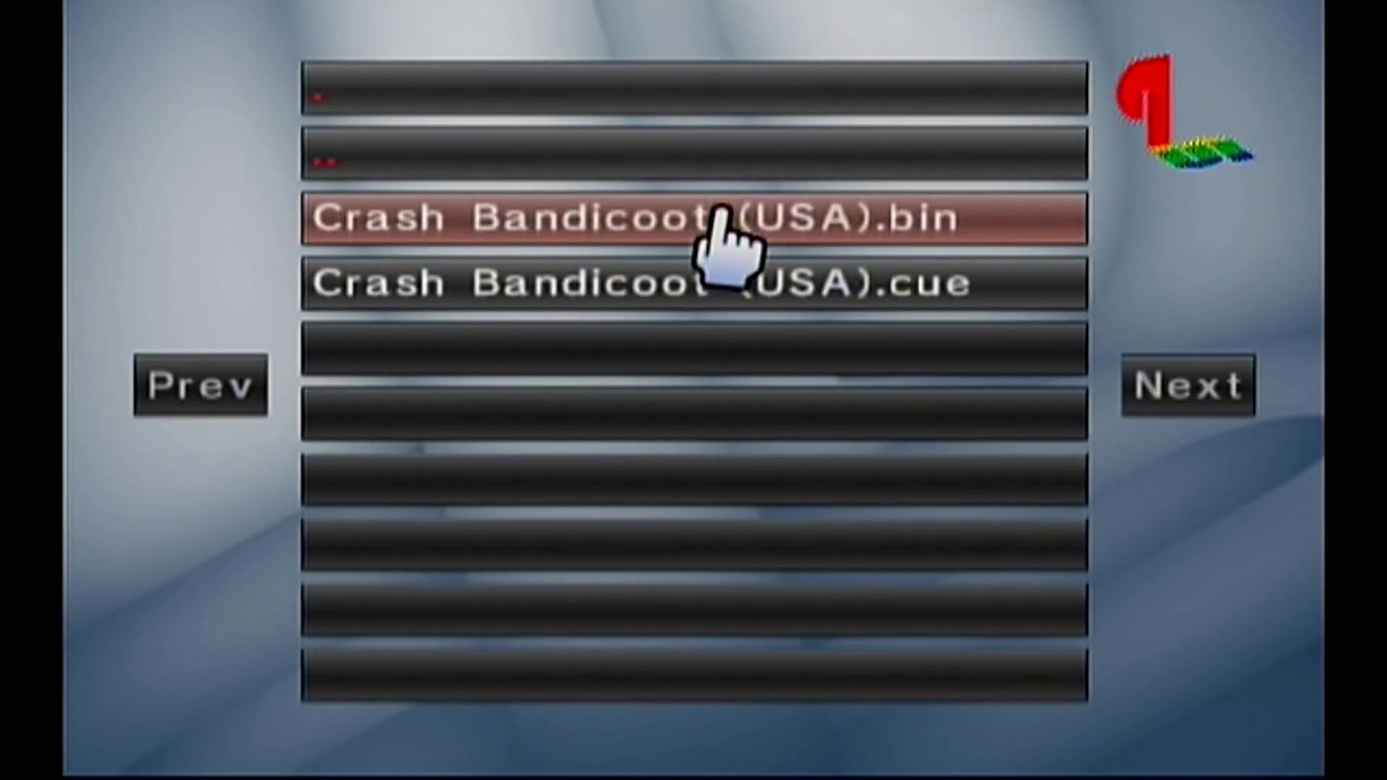
left_click(609, 211)
left_click(726, 610)
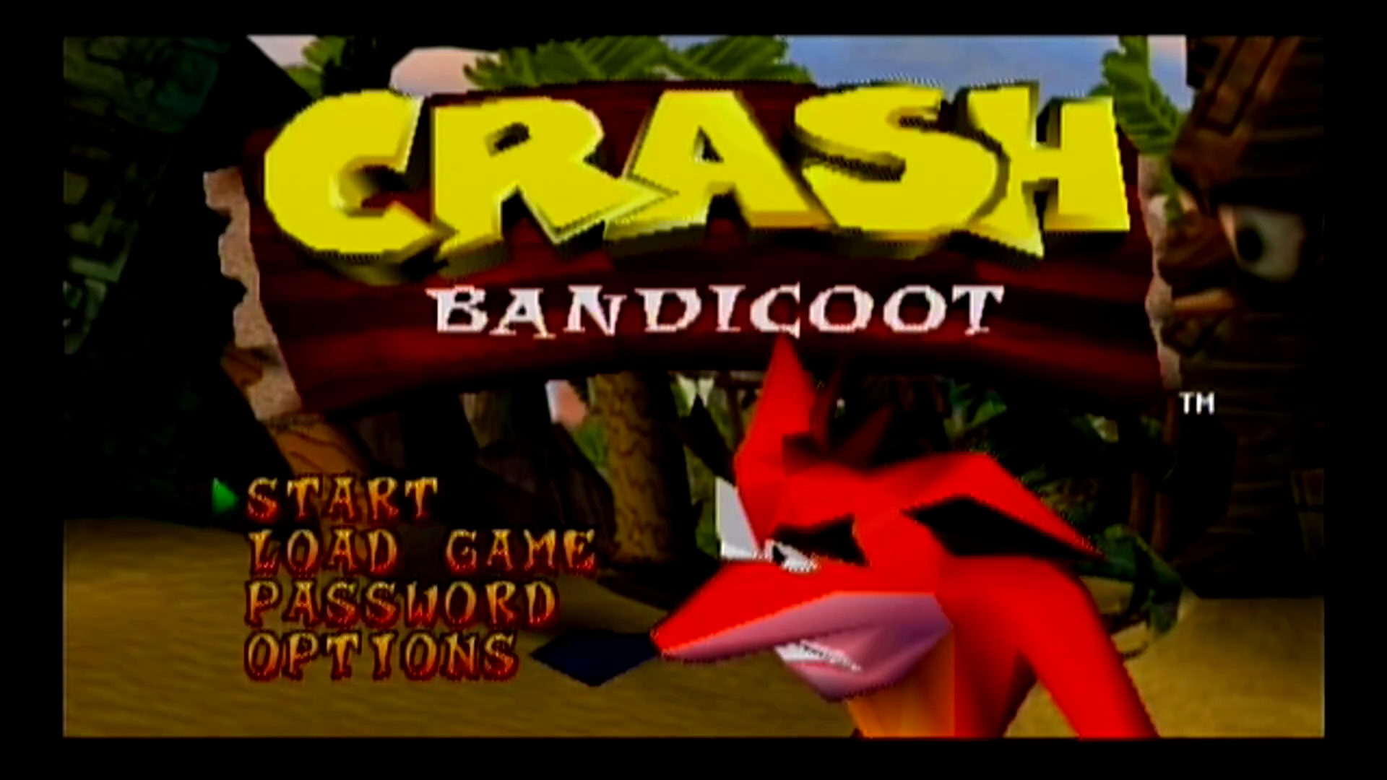
key("Return")
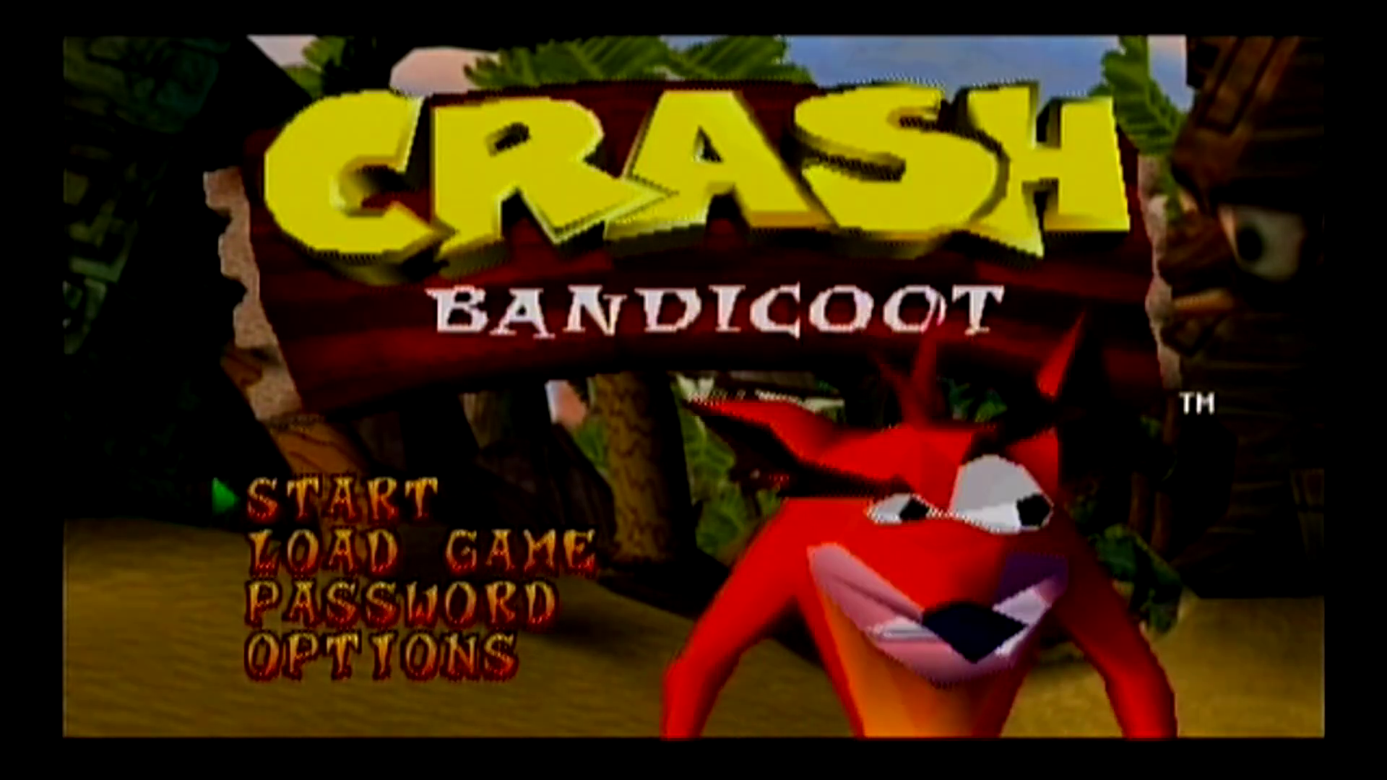